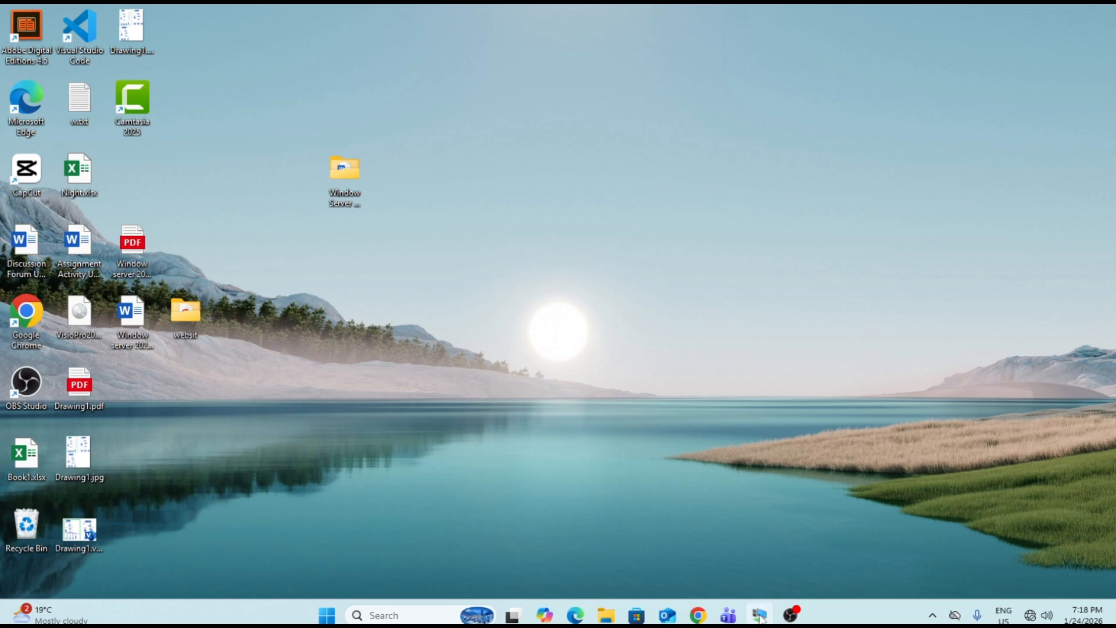
- Show the DC Head office virtual machine full screen, open Server Manager and dismiss the Windows Admin Center notice
{"action": "mouse_move", "coordinate": [760, 615]}
{"action": "left_click", "coordinate": [762, 533]}
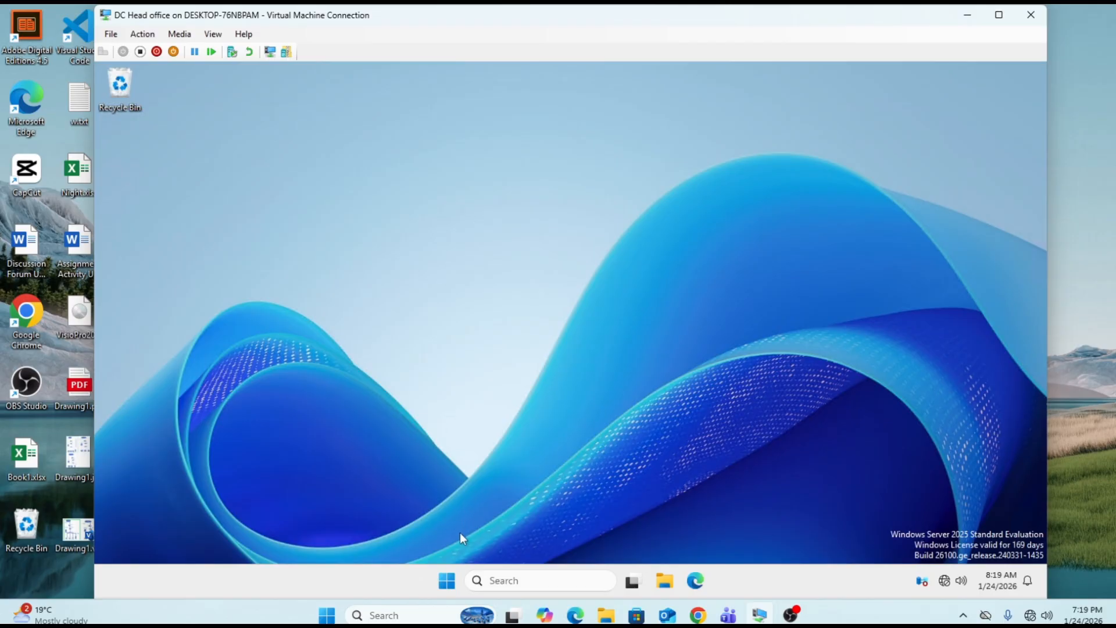
{"action": "left_click", "coordinate": [999, 14]}
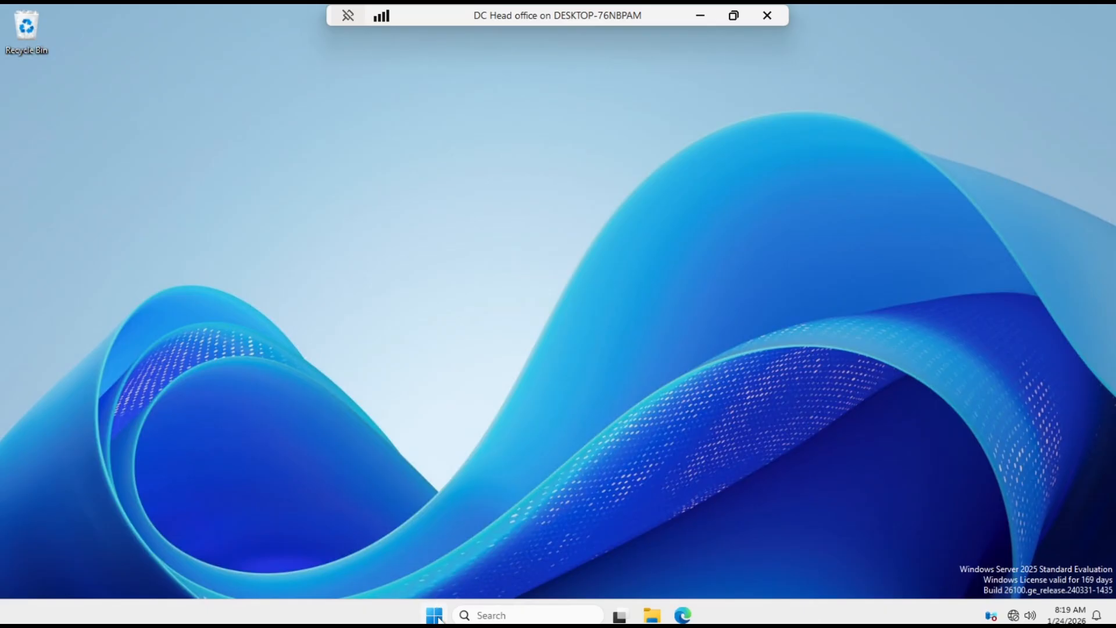
{"action": "left_click", "coordinate": [435, 615]}
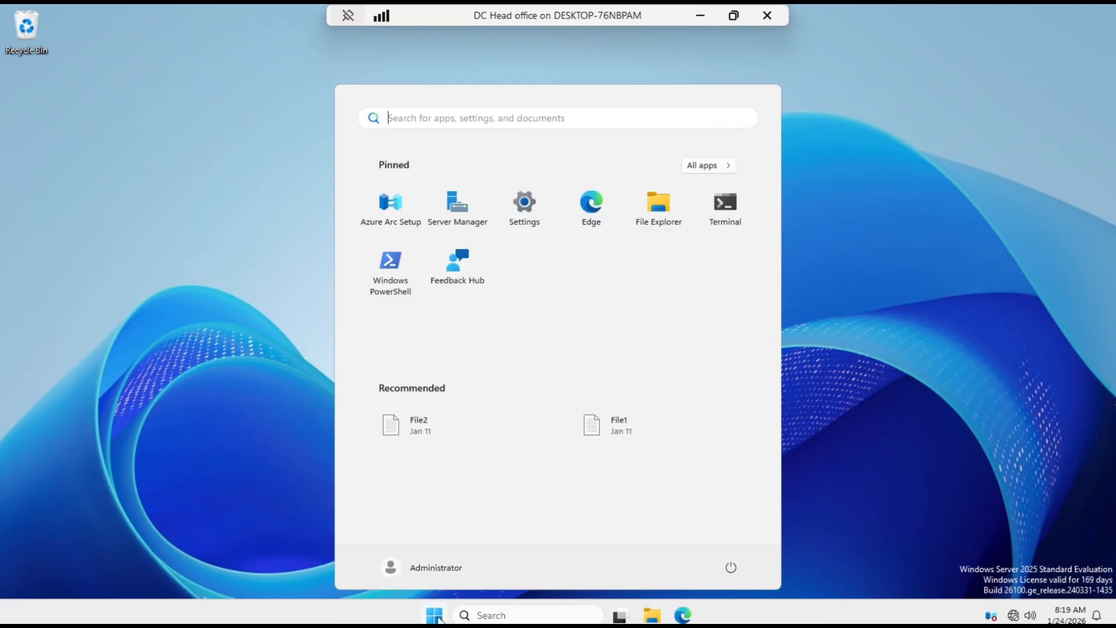
{"action": "left_click", "coordinate": [454, 221]}
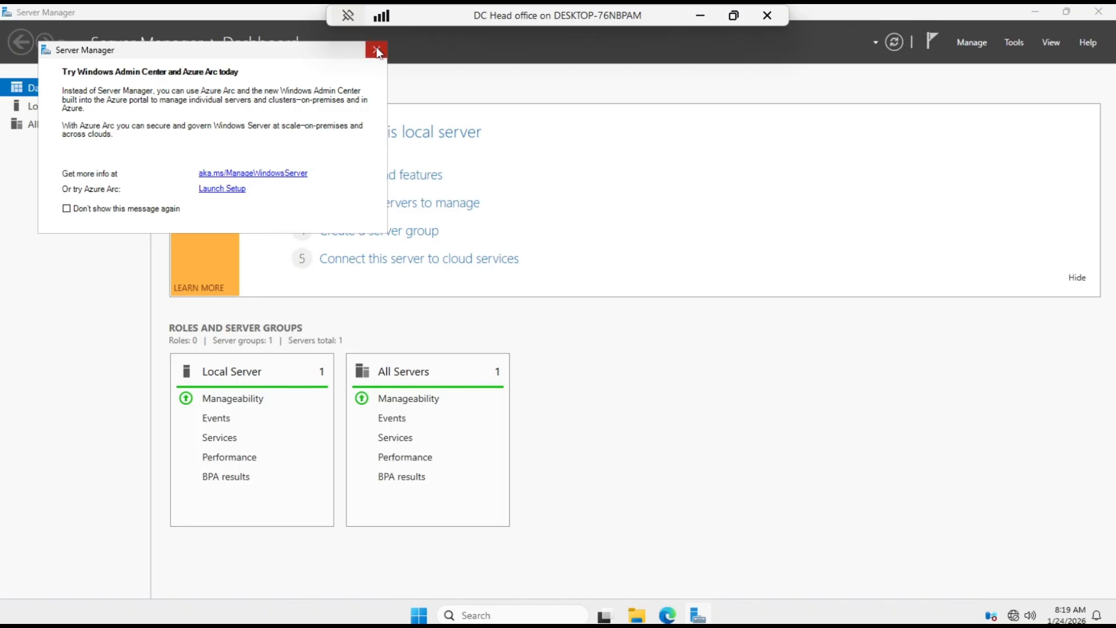
{"action": "left_click", "coordinate": [377, 50]}
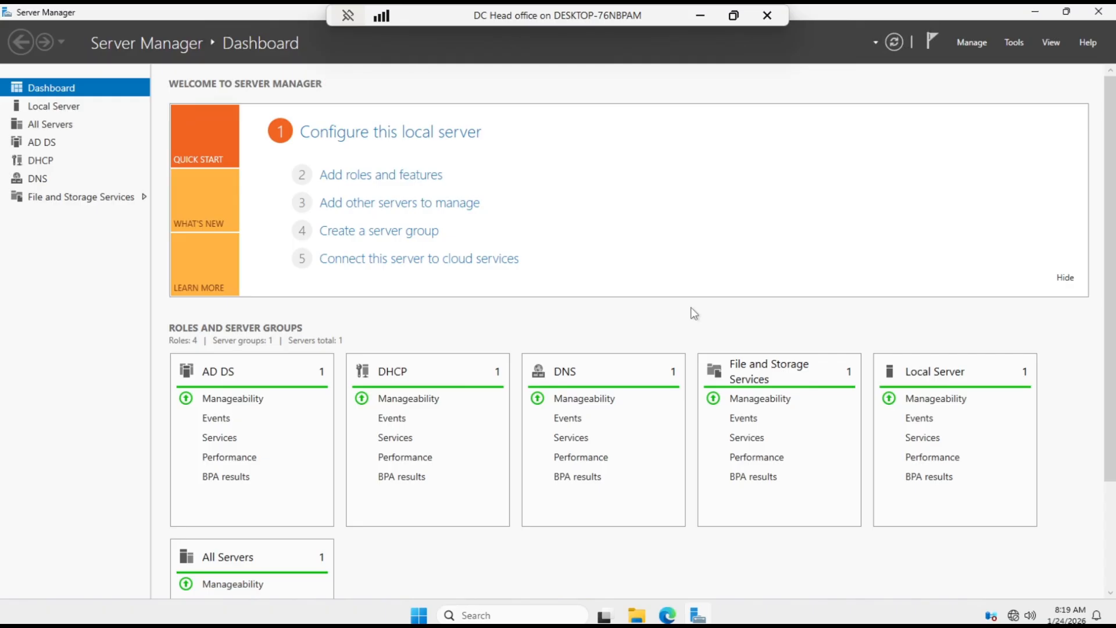
- Open the DHCP console from Server Manager to check the installed DHCP server, and close it
{"action": "left_click", "coordinate": [1012, 46]}
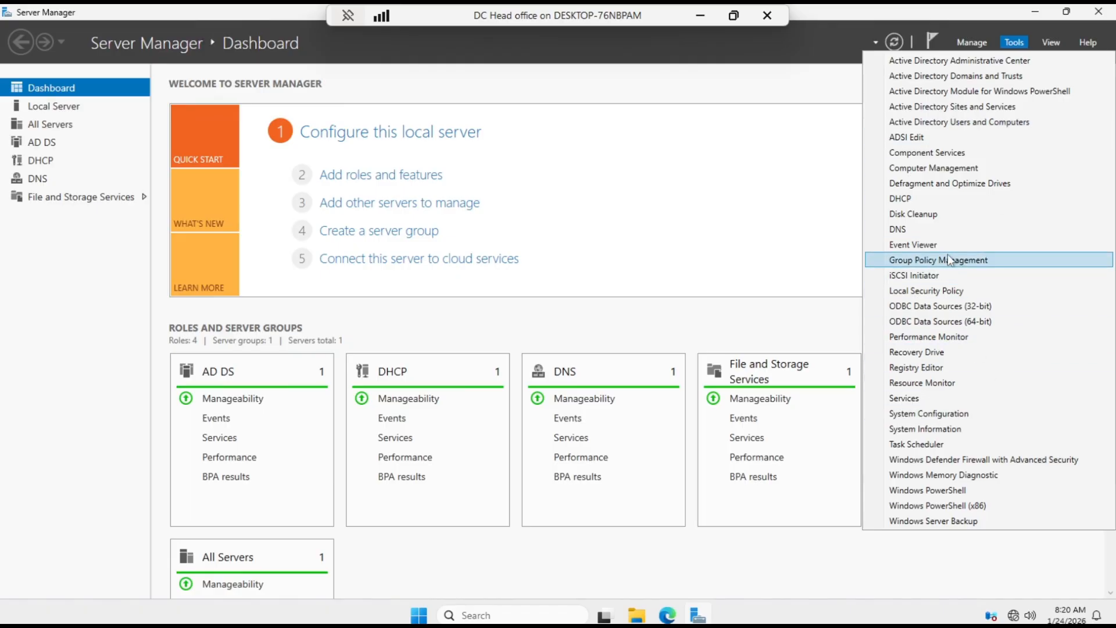
{"action": "left_click", "coordinate": [932, 198]}
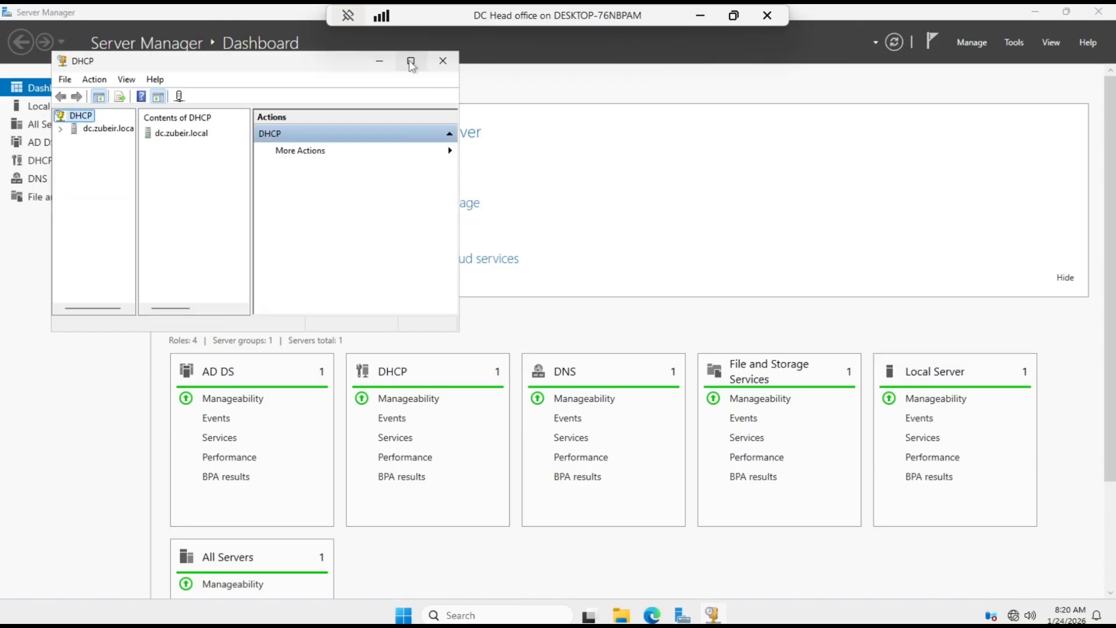
{"action": "left_click", "coordinate": [440, 68]}
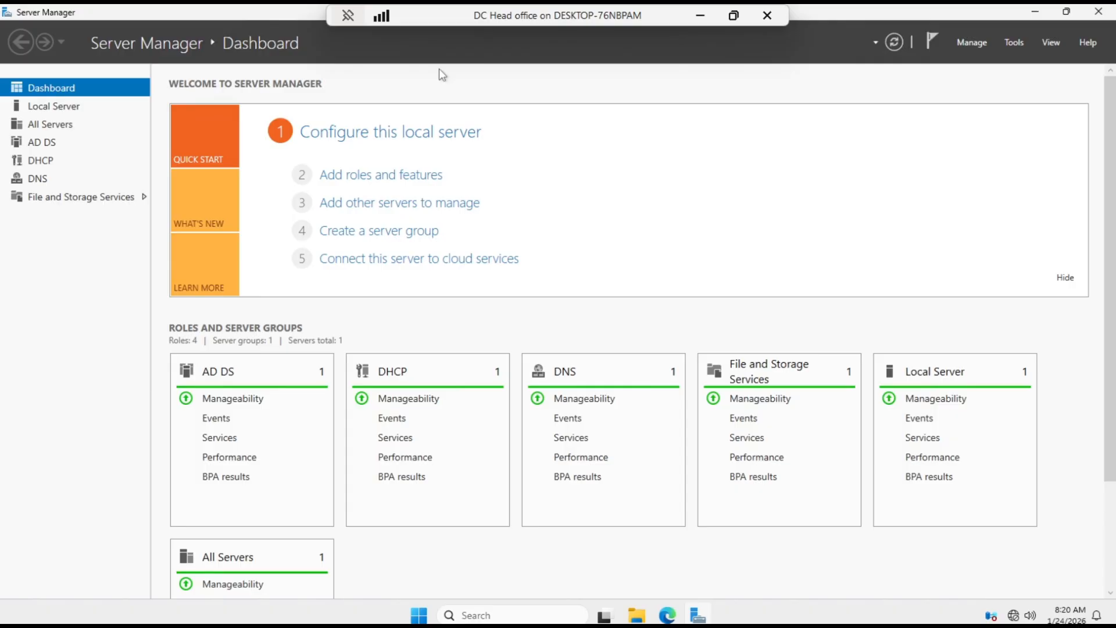
- Remove the DHCP Server role together with its management tools from the domain controller
{"action": "left_click", "coordinate": [971, 41]}
{"action": "left_click", "coordinate": [979, 75]}
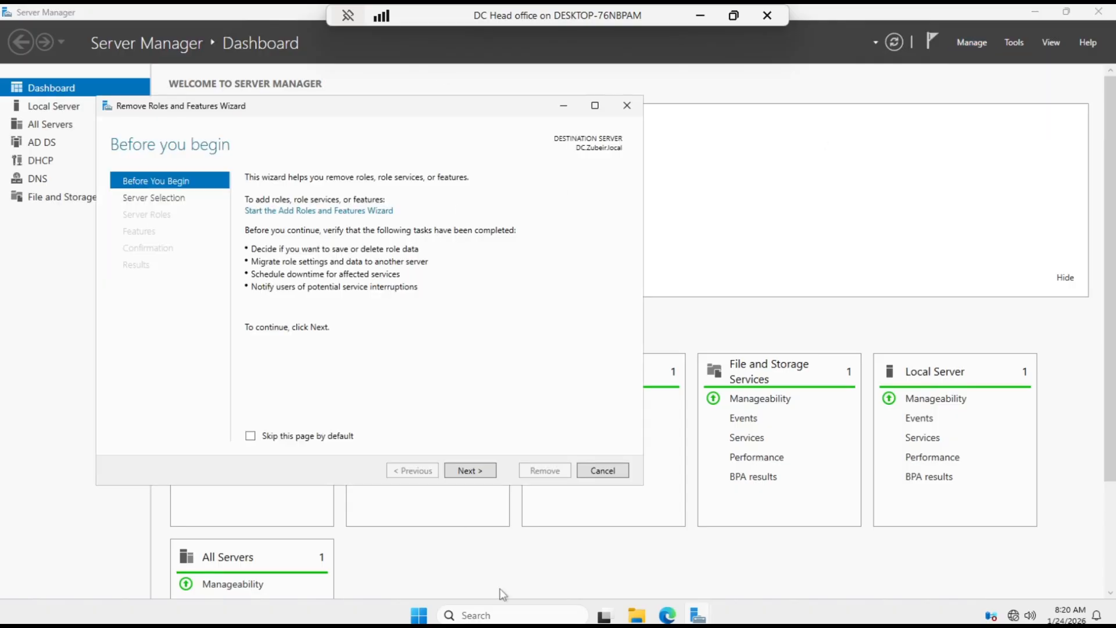
{"action": "left_click", "coordinate": [472, 470]}
{"action": "left_click", "coordinate": [476, 469]}
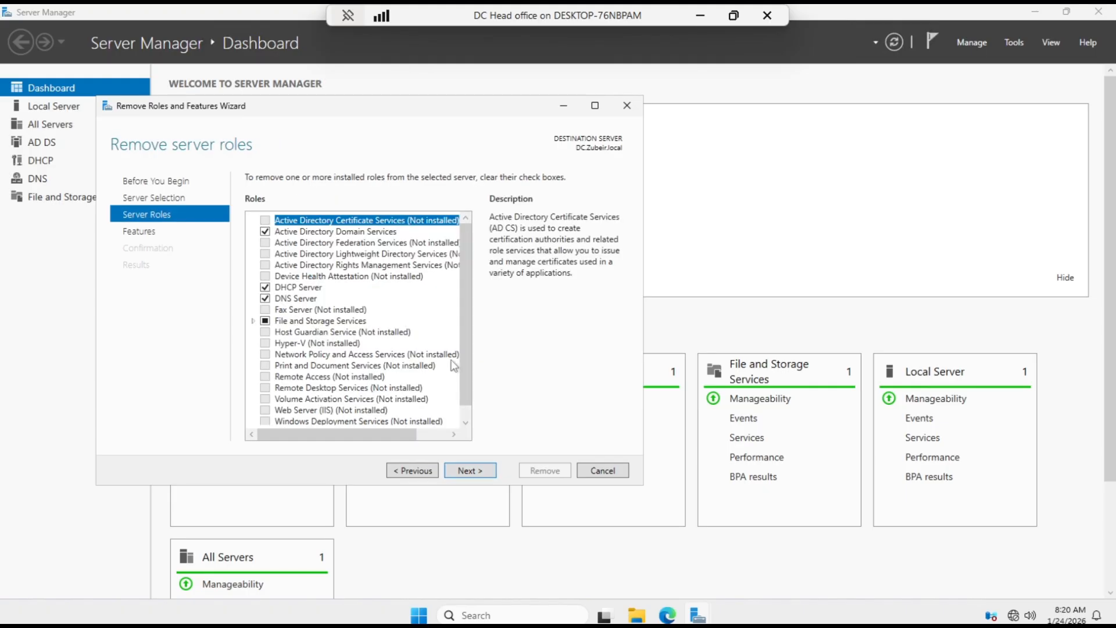
{"action": "left_click", "coordinate": [265, 287]}
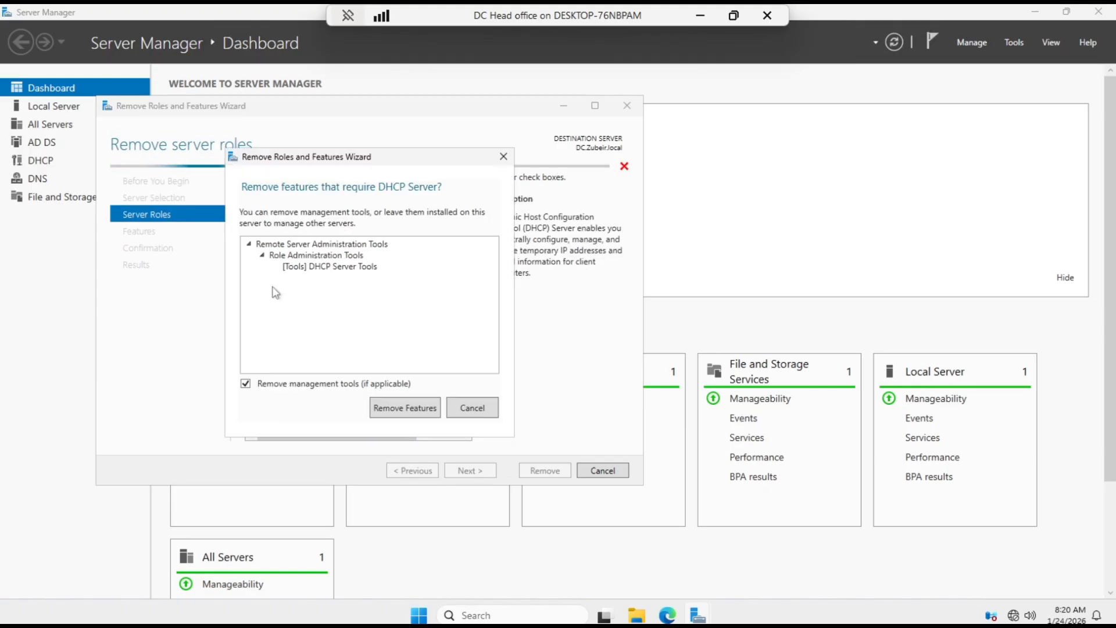
{"action": "left_click", "coordinate": [425, 413]}
{"action": "left_click", "coordinate": [474, 472]}
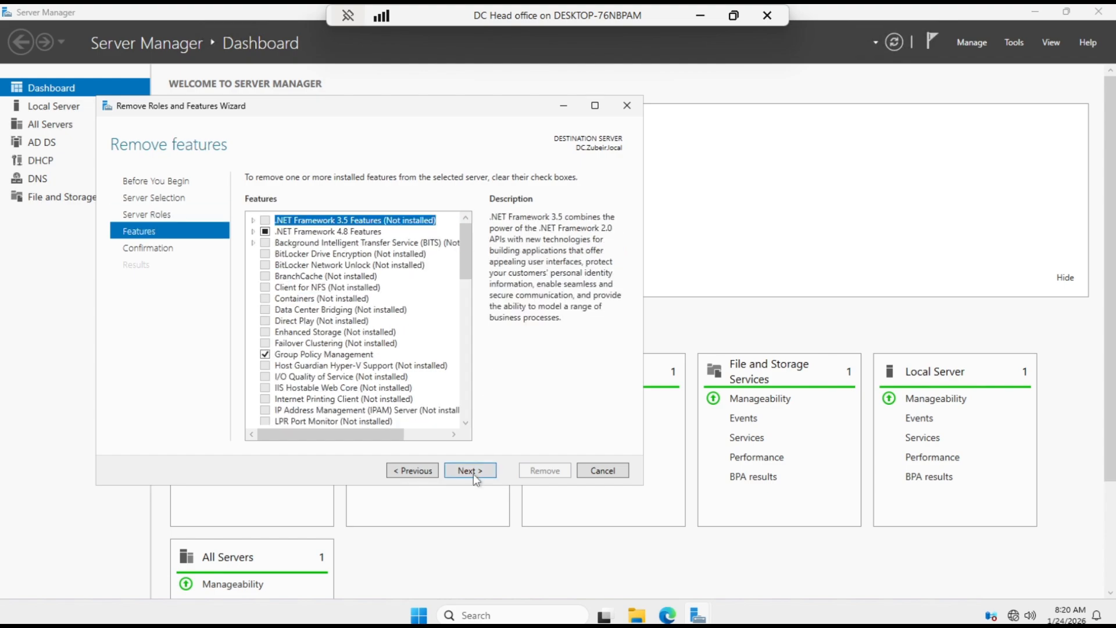
{"action": "left_click", "coordinate": [472, 471]}
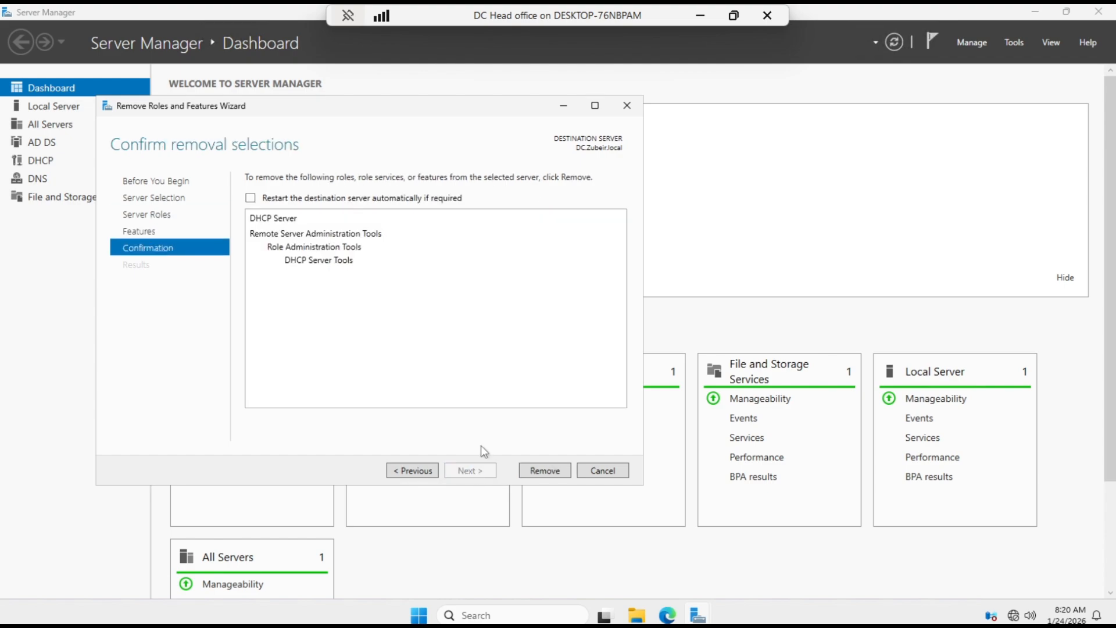
{"action": "left_click", "coordinate": [533, 472]}
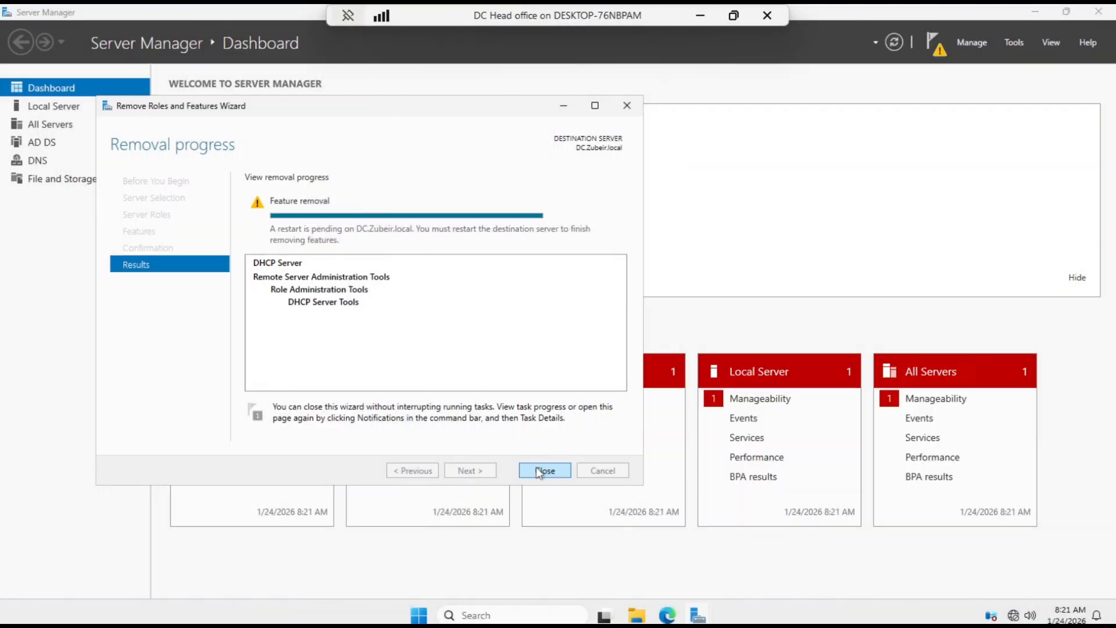
{"action": "left_click", "coordinate": [536, 467]}
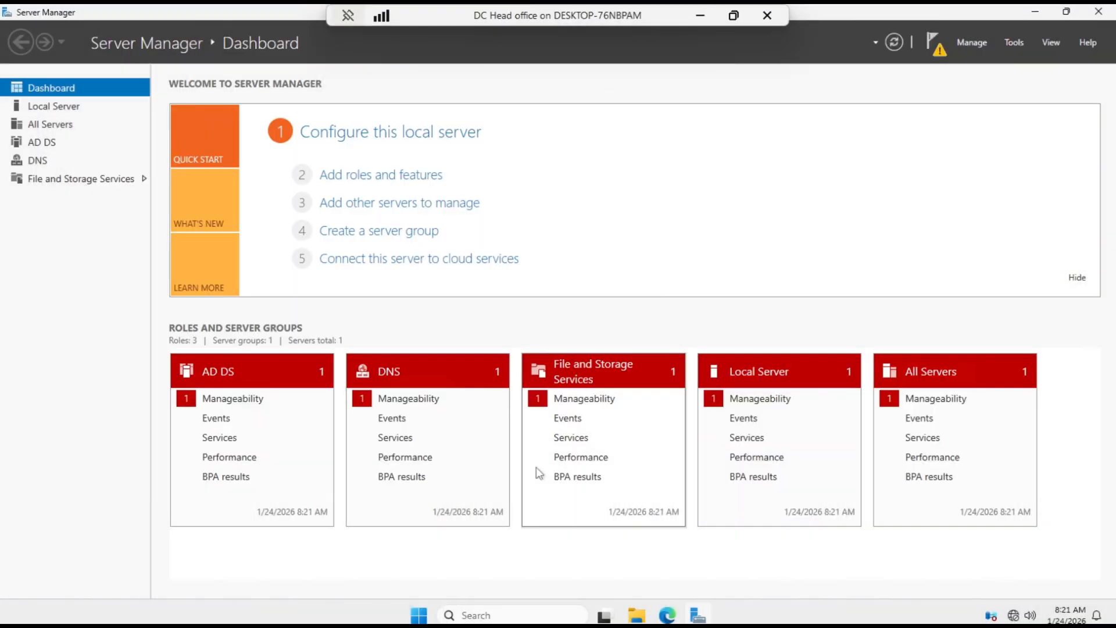
- Refresh the dashboard and review the status of the feature removal task
{"action": "left_click", "coordinate": [890, 43]}
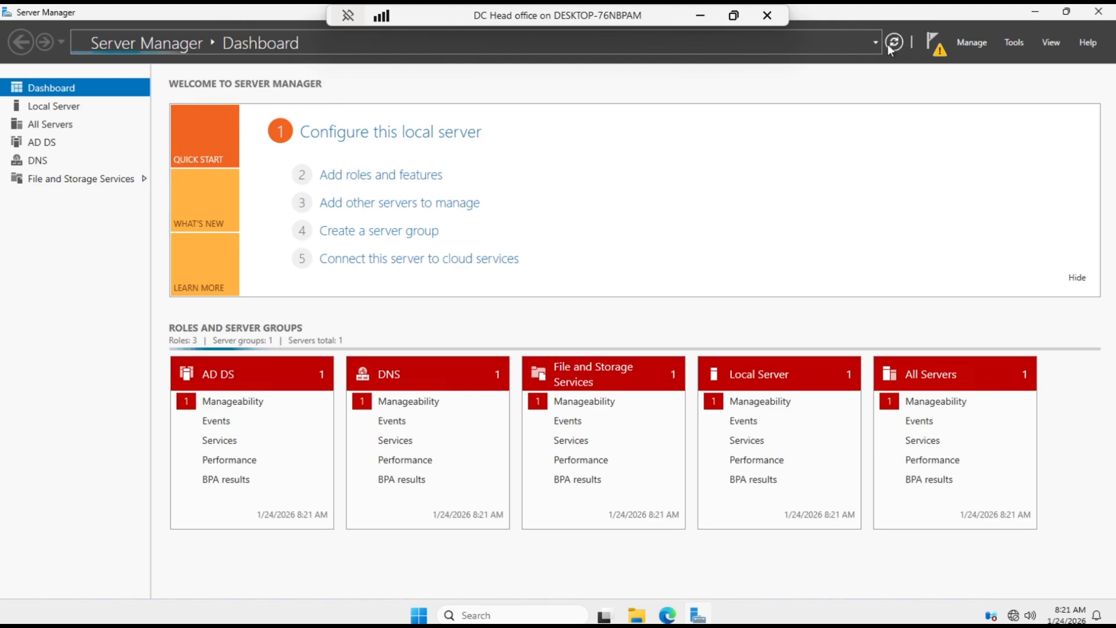
{"action": "left_click", "coordinate": [941, 48]}
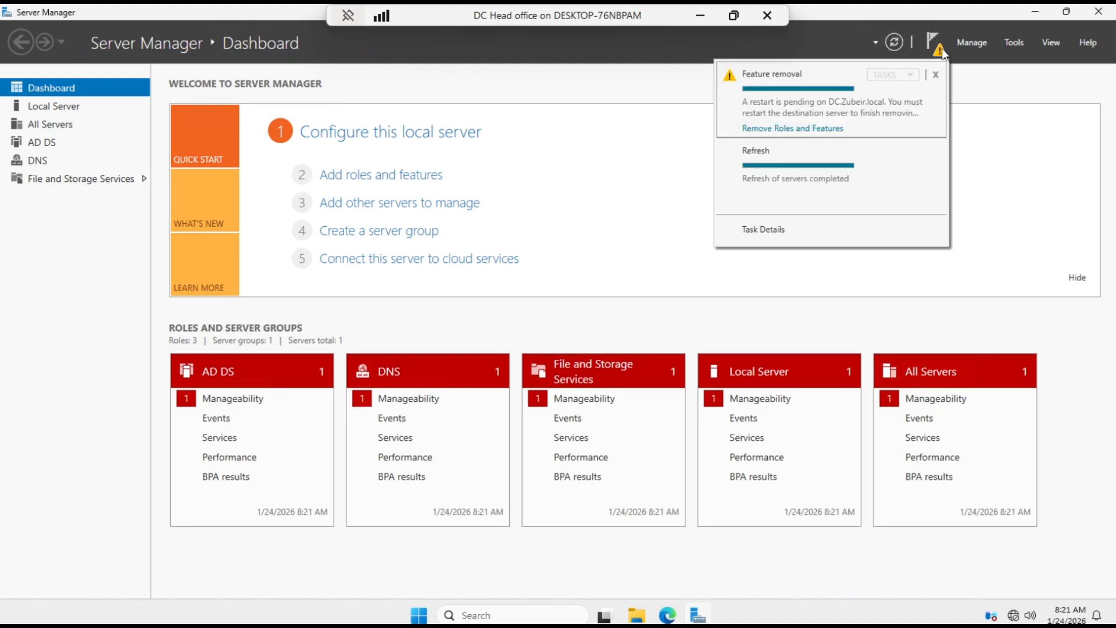
{"action": "left_click", "coordinate": [808, 129]}
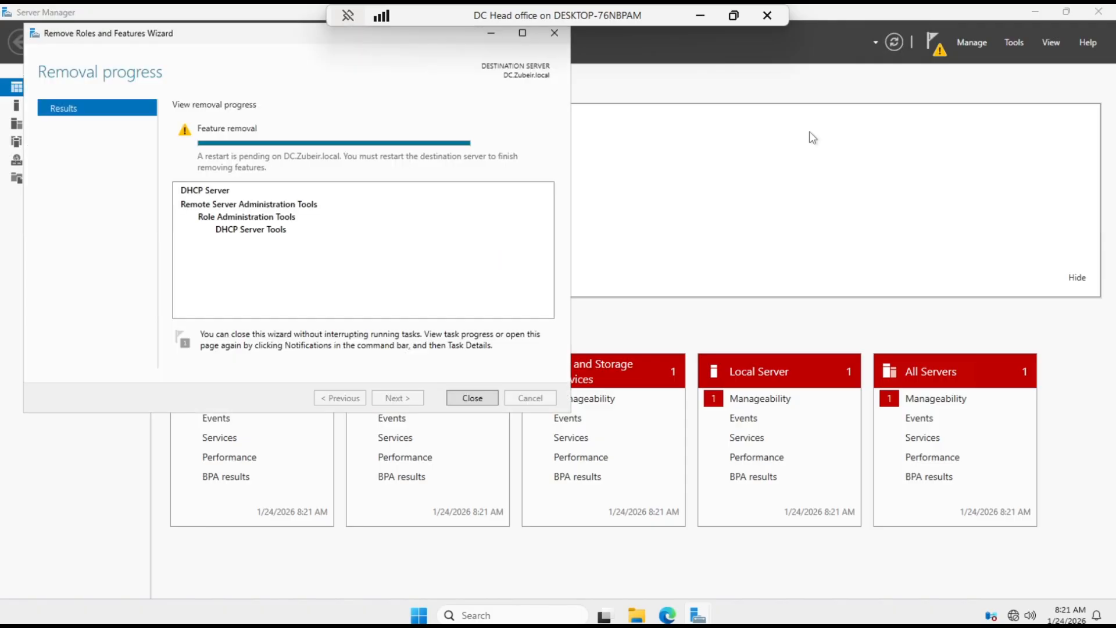
{"action": "left_click", "coordinate": [468, 398]}
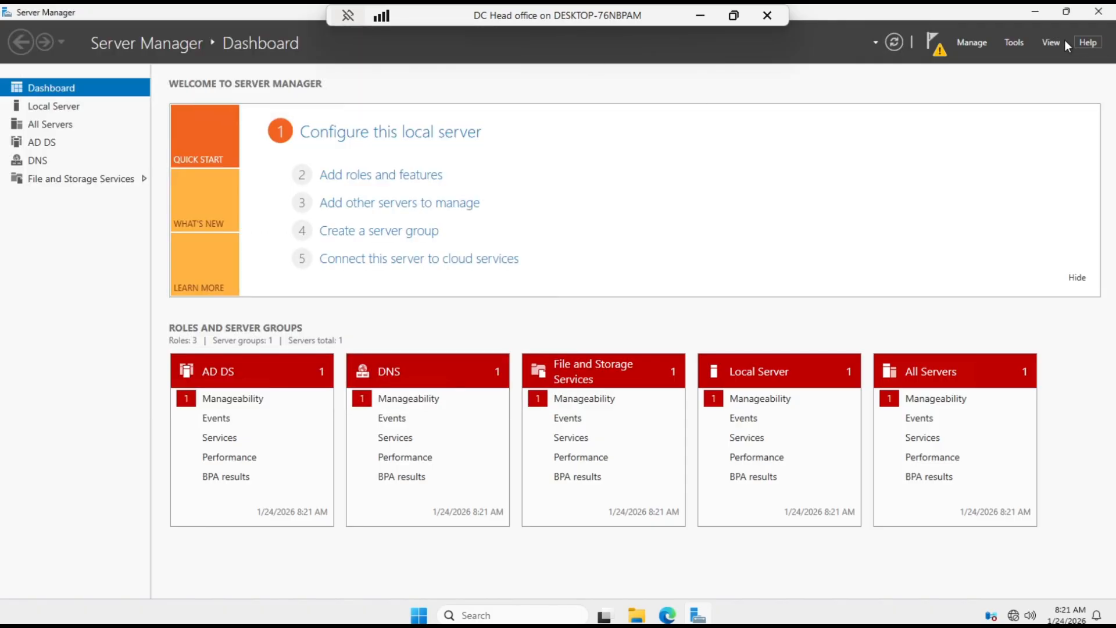
- Check whether the DHCP console still opens after the role removal, and close it
{"action": "left_click", "coordinate": [1014, 42]}
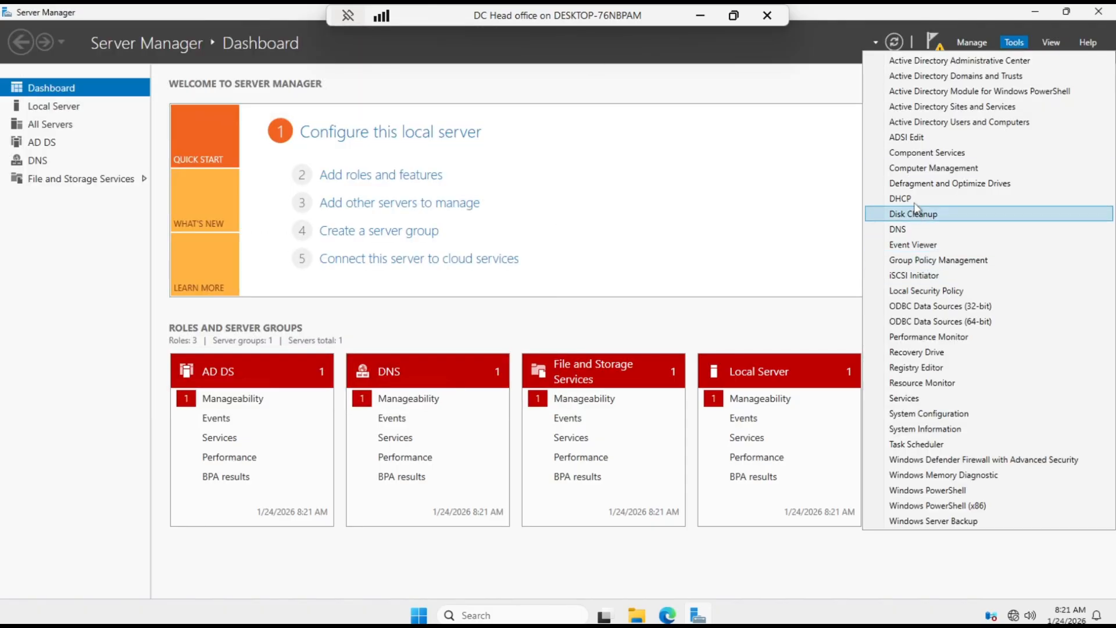
{"action": "left_click", "coordinate": [913, 198]}
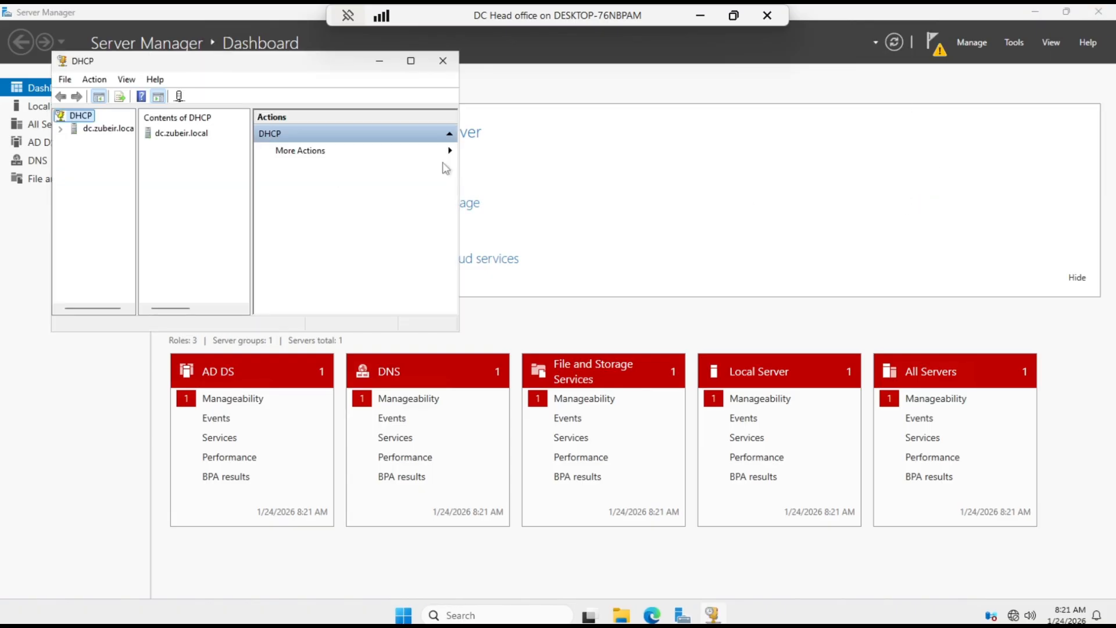
{"action": "left_click", "coordinate": [443, 61]}
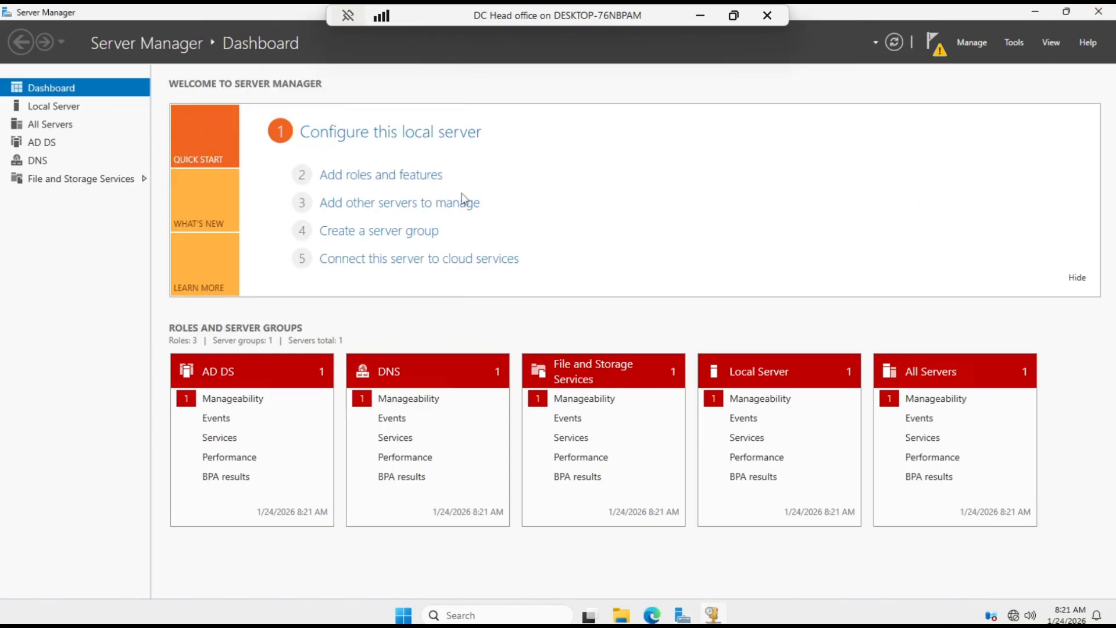
- Close Server Manager and restart the server with the reason Other (Unplanned)
{"action": "left_click", "coordinate": [1110, 11]}
{"action": "left_click", "coordinate": [434, 614]}
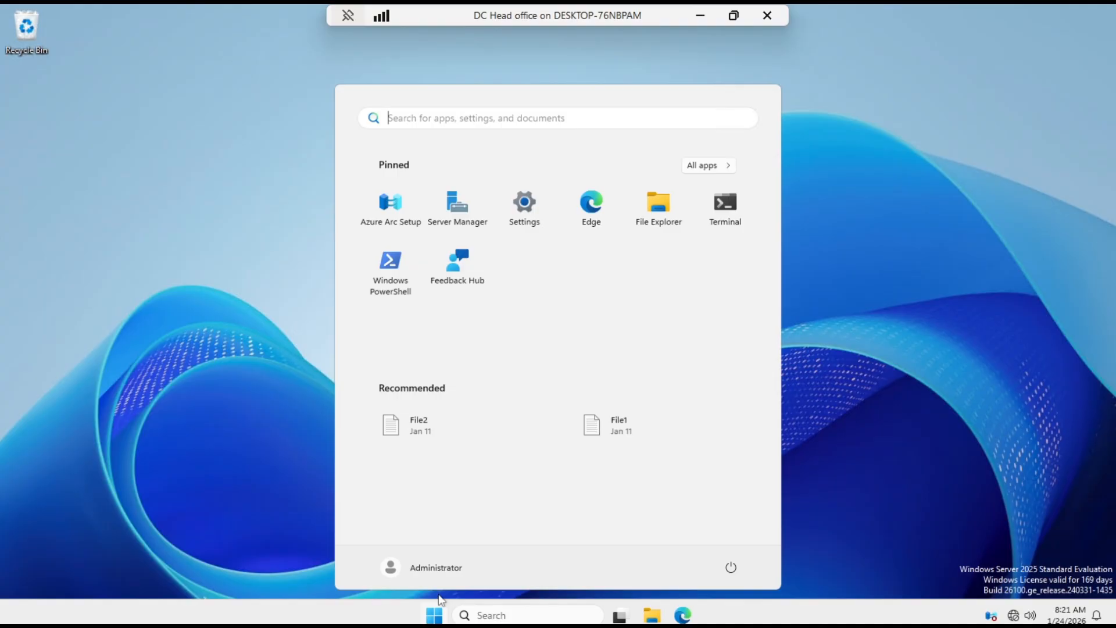
{"action": "left_click", "coordinate": [731, 568]}
{"action": "left_click", "coordinate": [730, 535]}
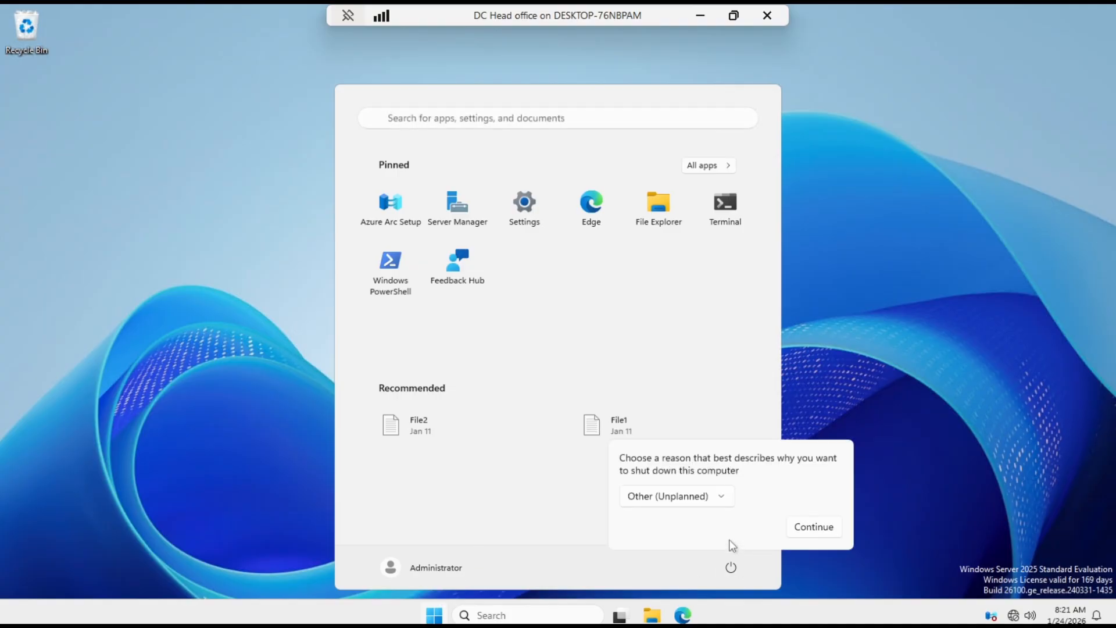
{"action": "left_click", "coordinate": [801, 529]}
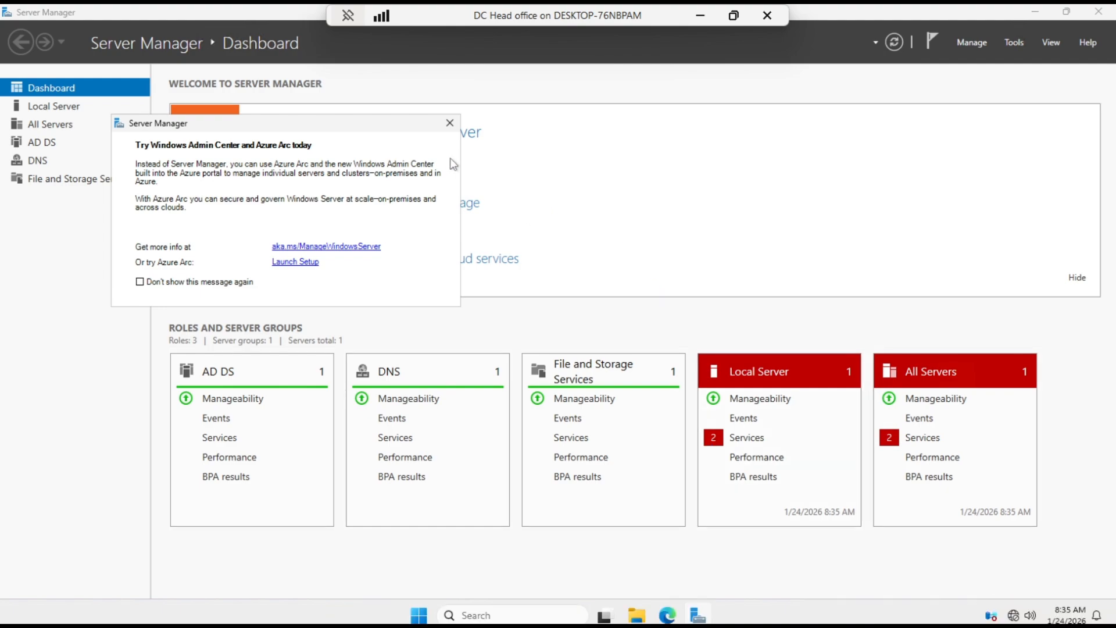
- Reopen Server Manager after the restart, dismissing its notices, and check the administrative tools list for DHCP
{"action": "left_click", "coordinate": [449, 123]}
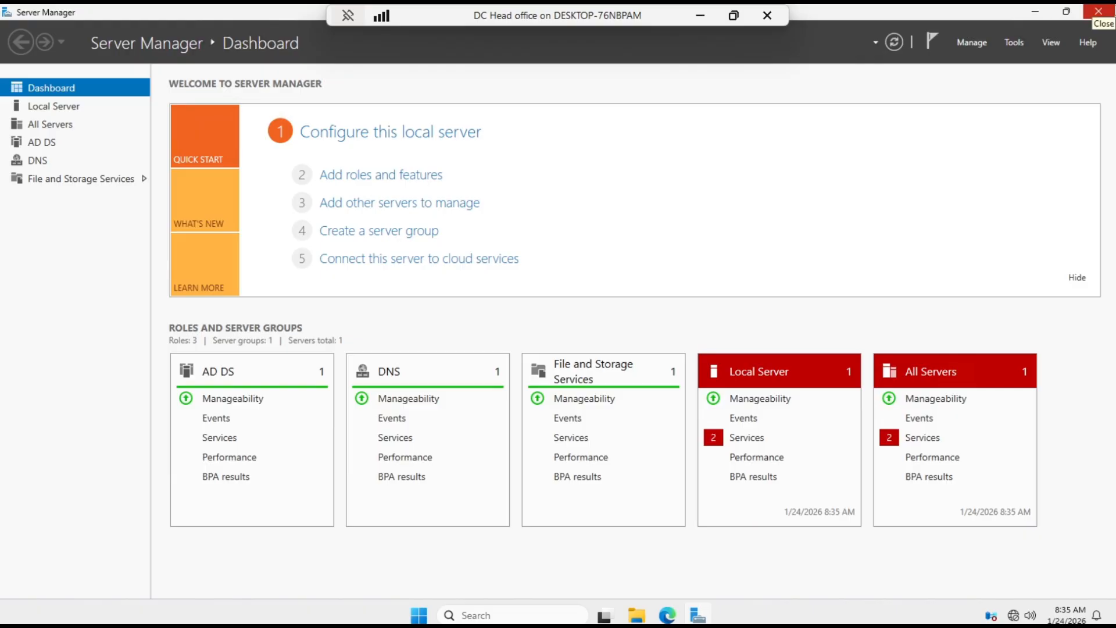
{"action": "left_click", "coordinate": [1098, 11]}
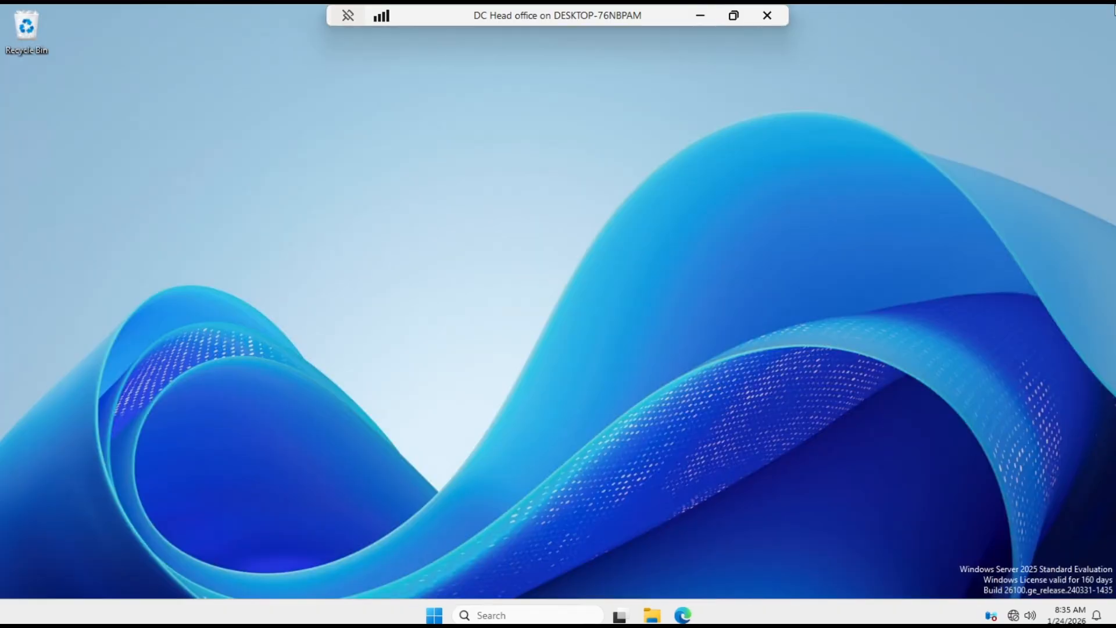
{"action": "left_click", "coordinate": [431, 617]}
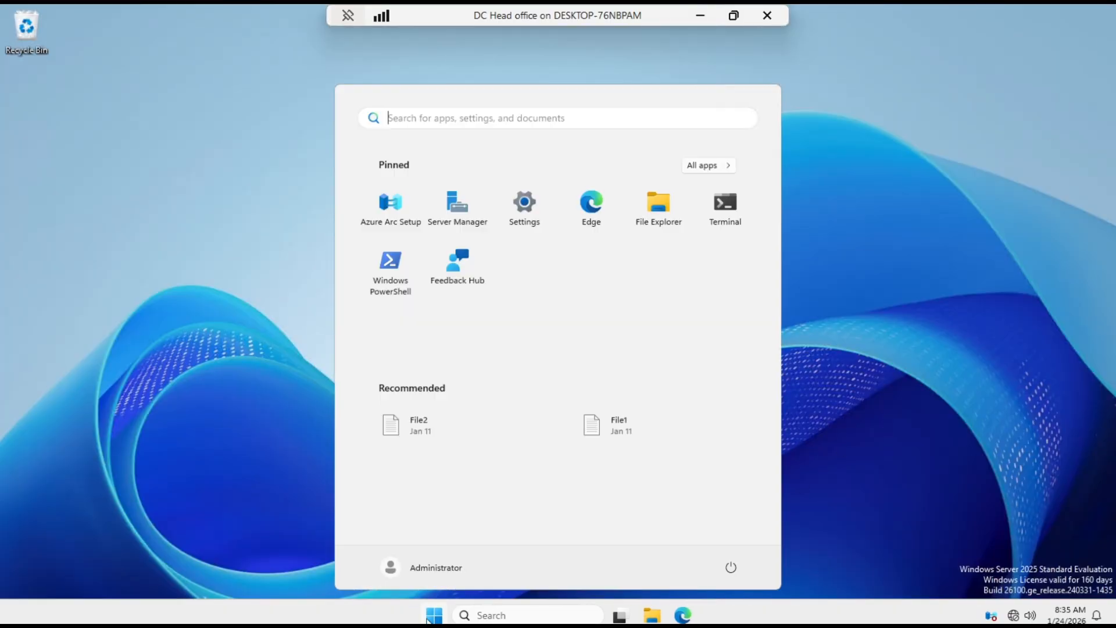
{"action": "left_click", "coordinate": [457, 218]}
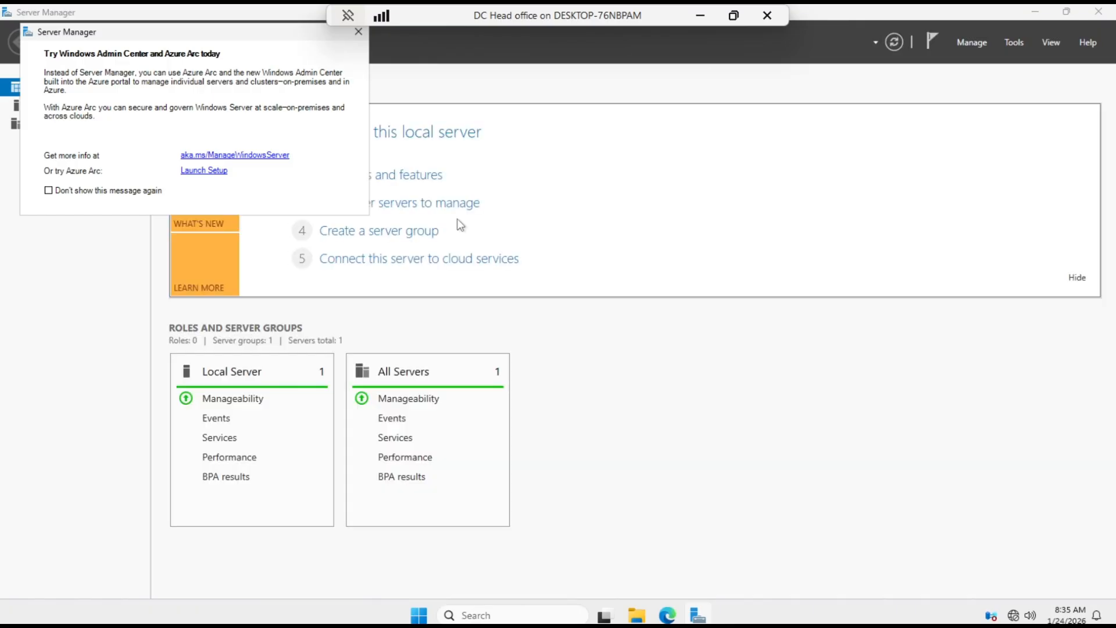
{"action": "left_click", "coordinate": [357, 36]}
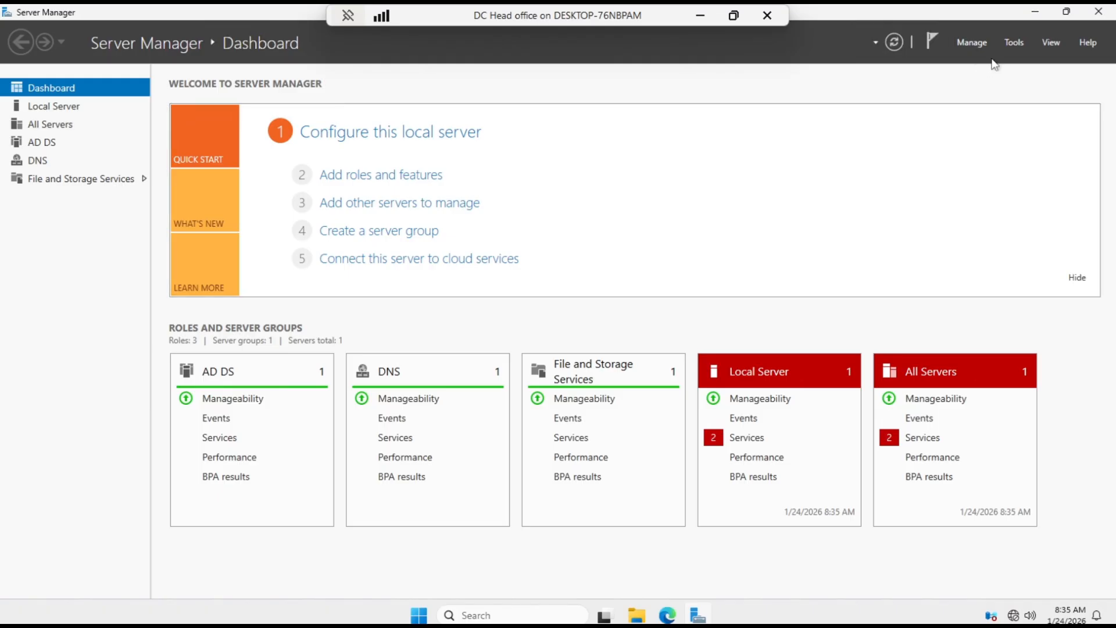
{"action": "left_click", "coordinate": [1012, 45]}
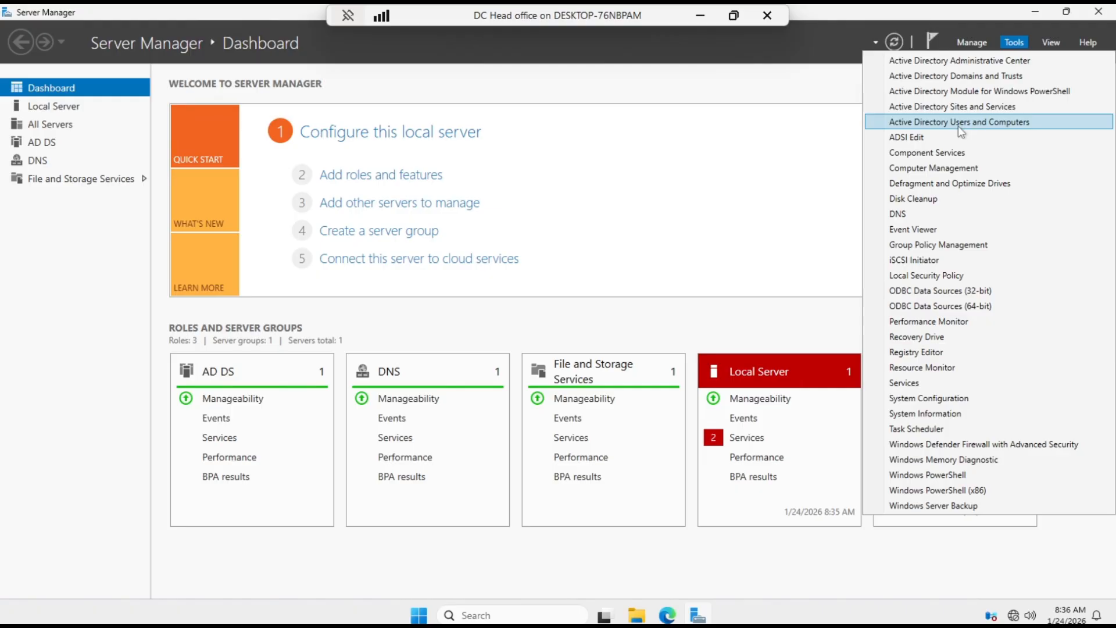
{"action": "left_click", "coordinate": [805, 145]}
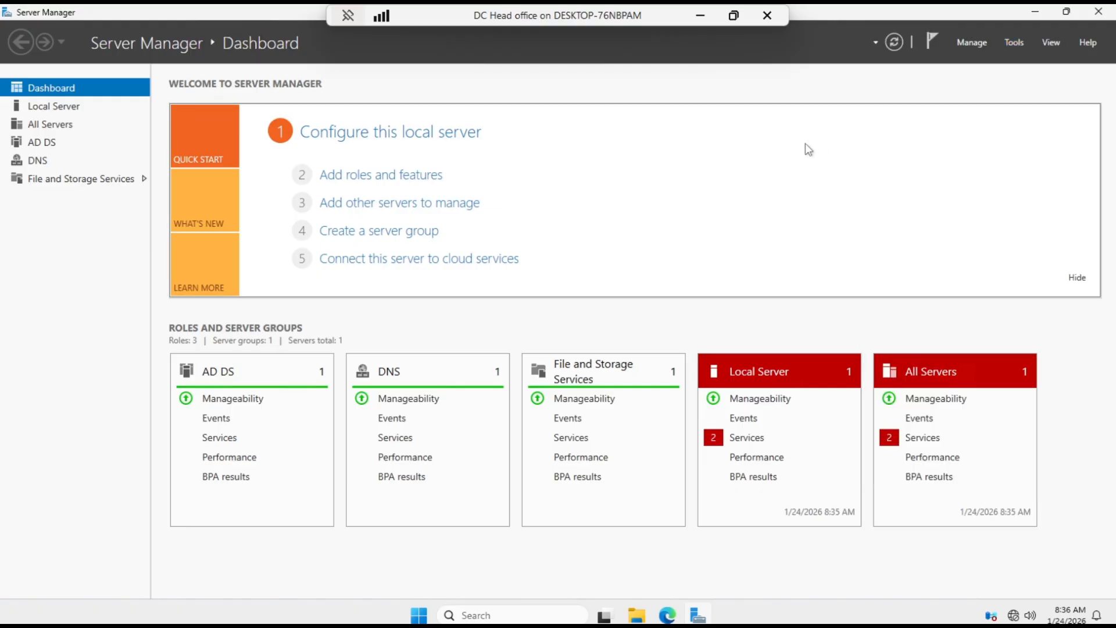
- Start adding roles and features with a role-based installation on the domain controller from the server pool, continuing to role selection
{"action": "left_click", "coordinate": [974, 43]}
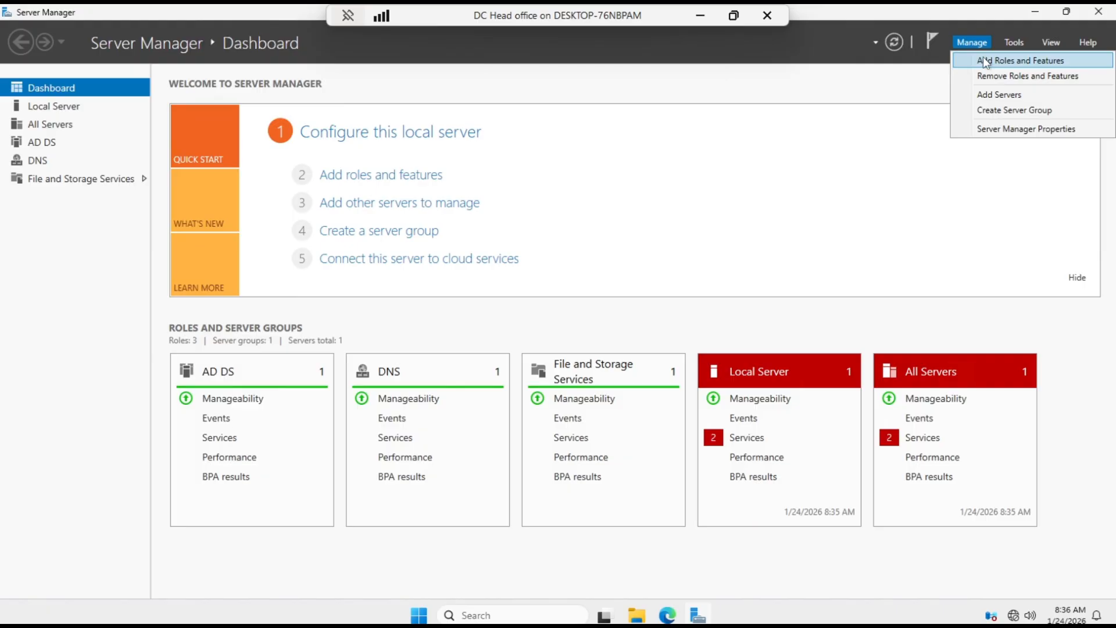
{"action": "left_click", "coordinate": [986, 60]}
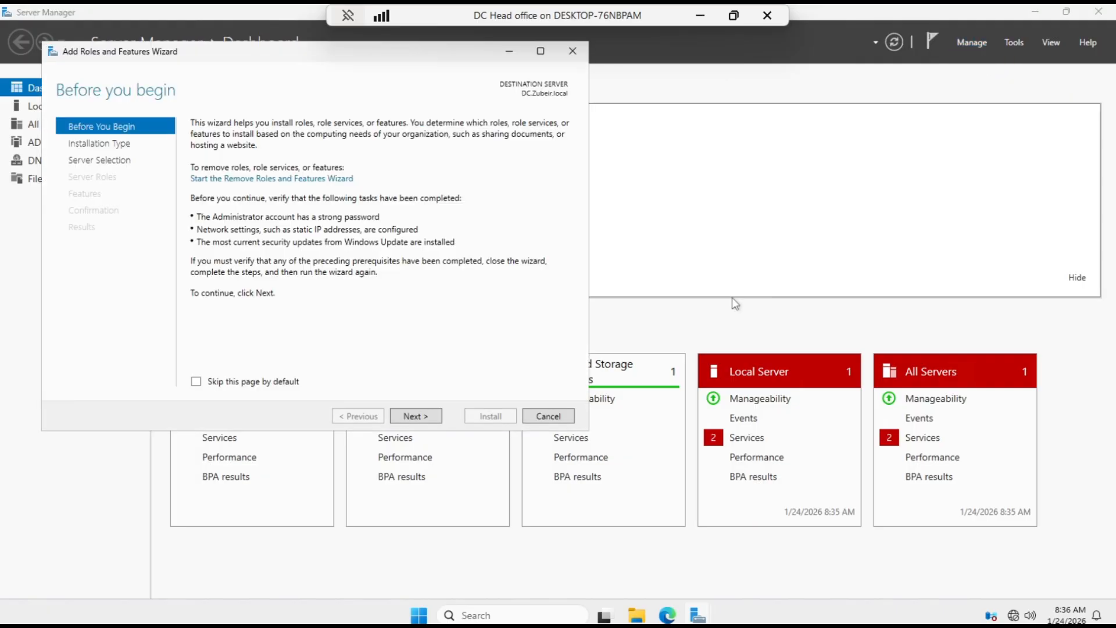
{"action": "left_click", "coordinate": [416, 416]}
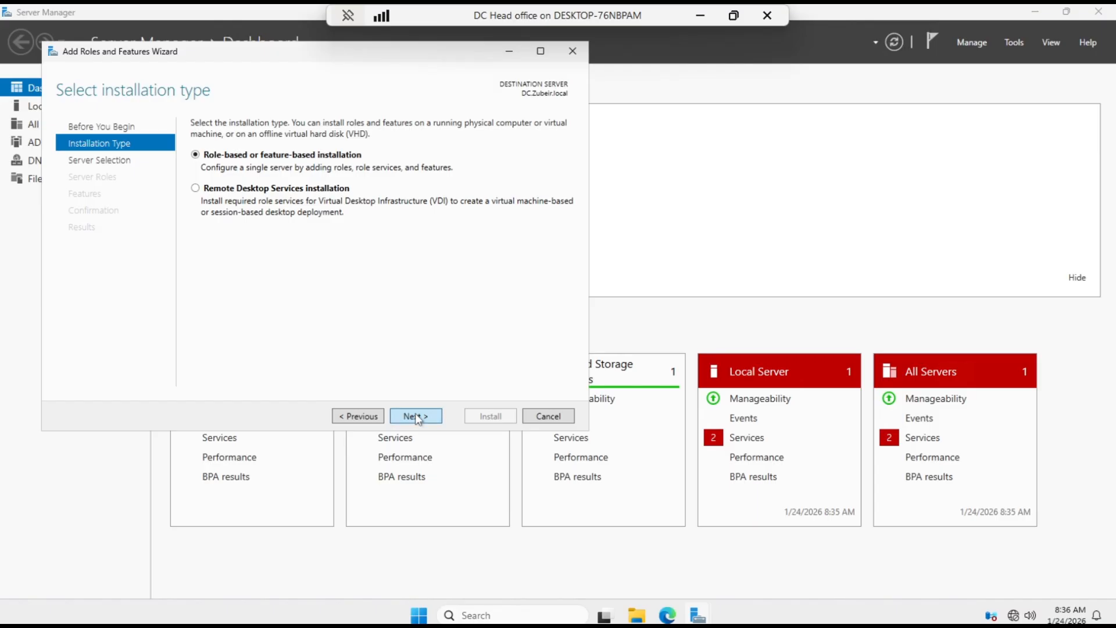
{"action": "left_click", "coordinate": [416, 416]}
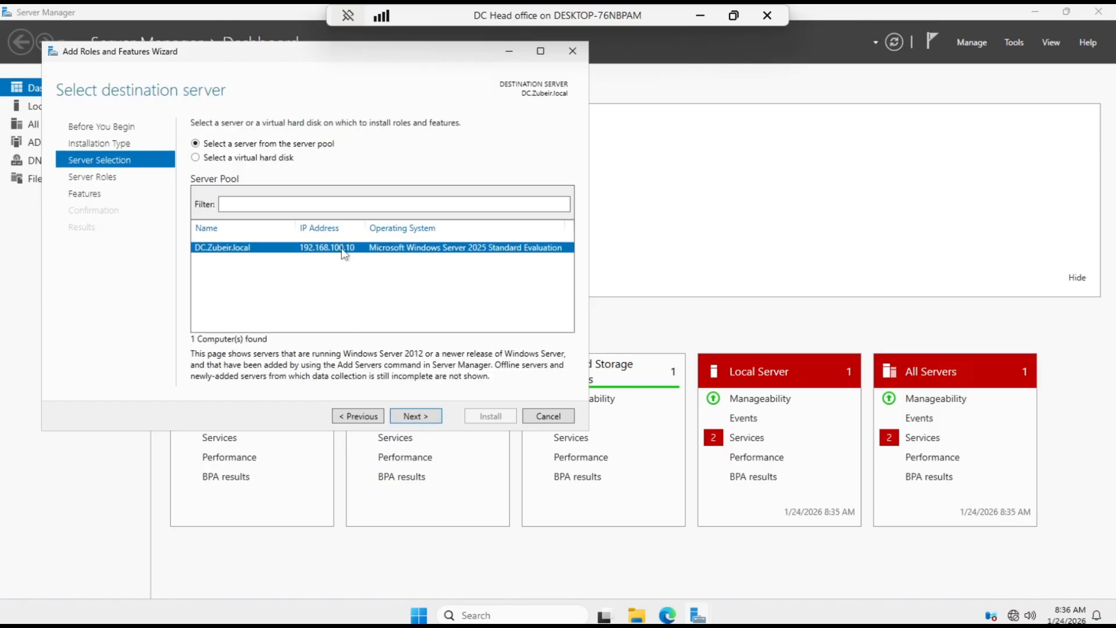
{"action": "left_click", "coordinate": [426, 416]}
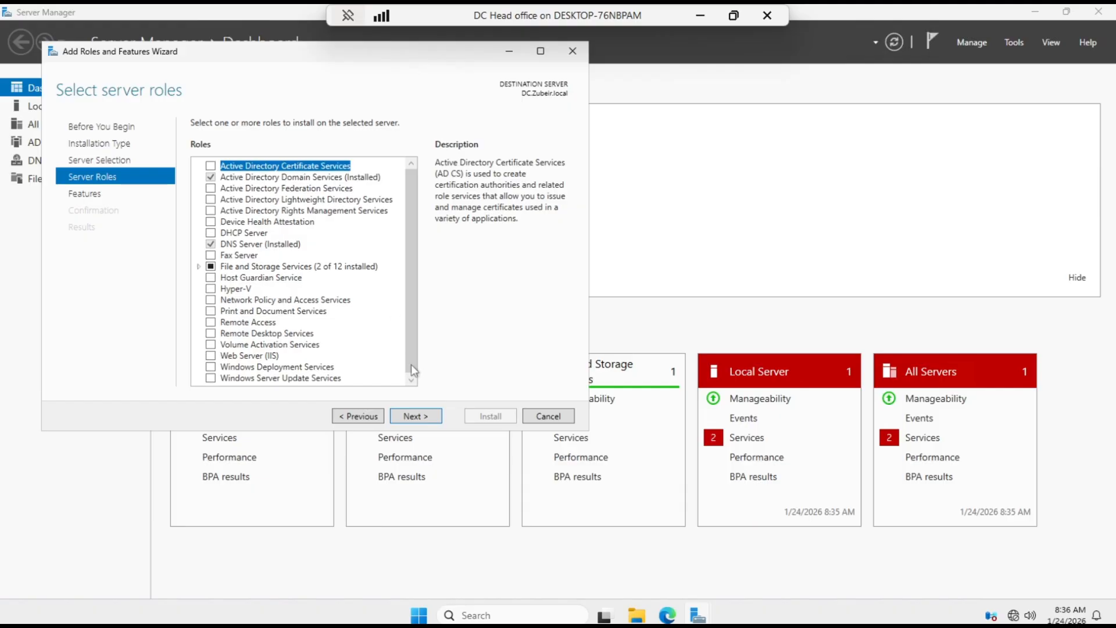
{"action": "left_click", "coordinate": [416, 416]}
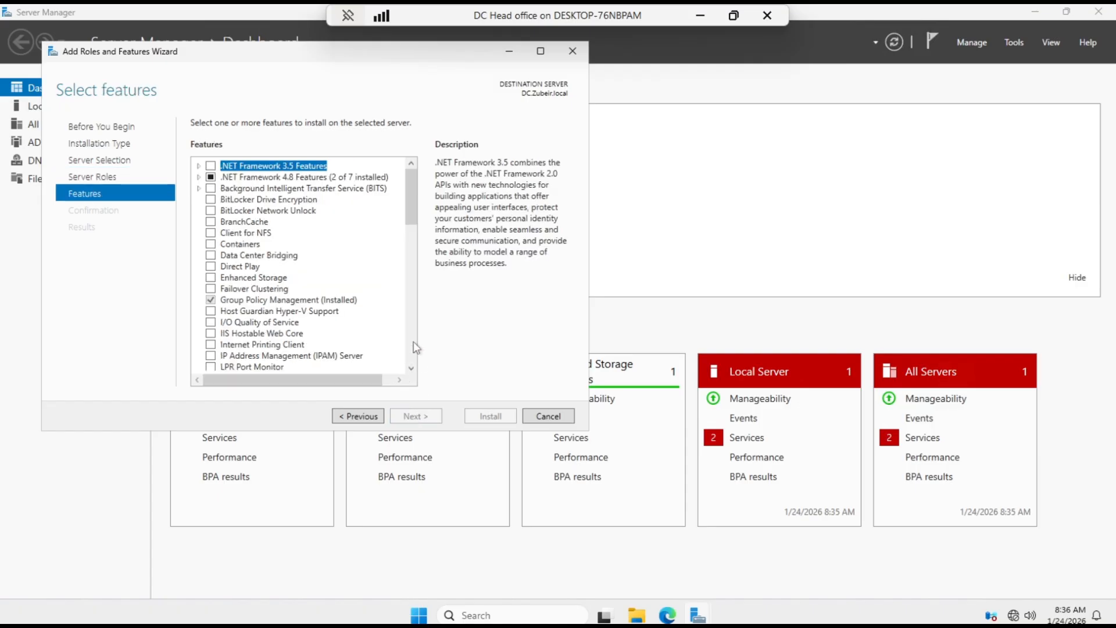
{"action": "scroll", "coordinate": [343, 316], "scroll_direction": "down", "scroll_amount": 4}
{"action": "scroll", "coordinate": [343, 316], "scroll_direction": "down", "scroll_amount": 12}
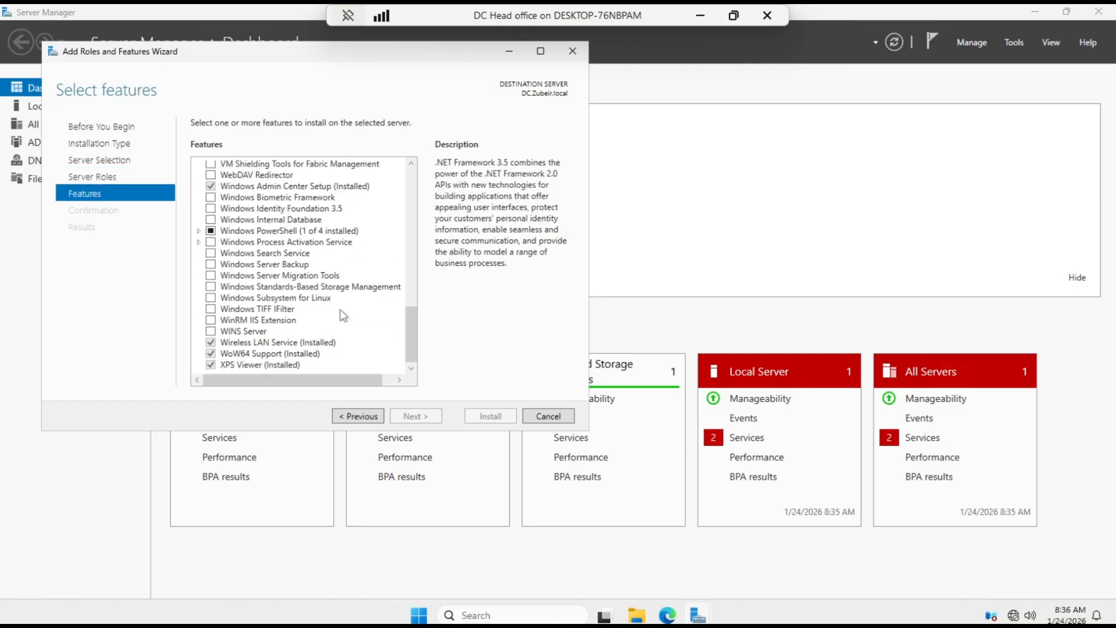
{"action": "left_click", "coordinate": [365, 415]}
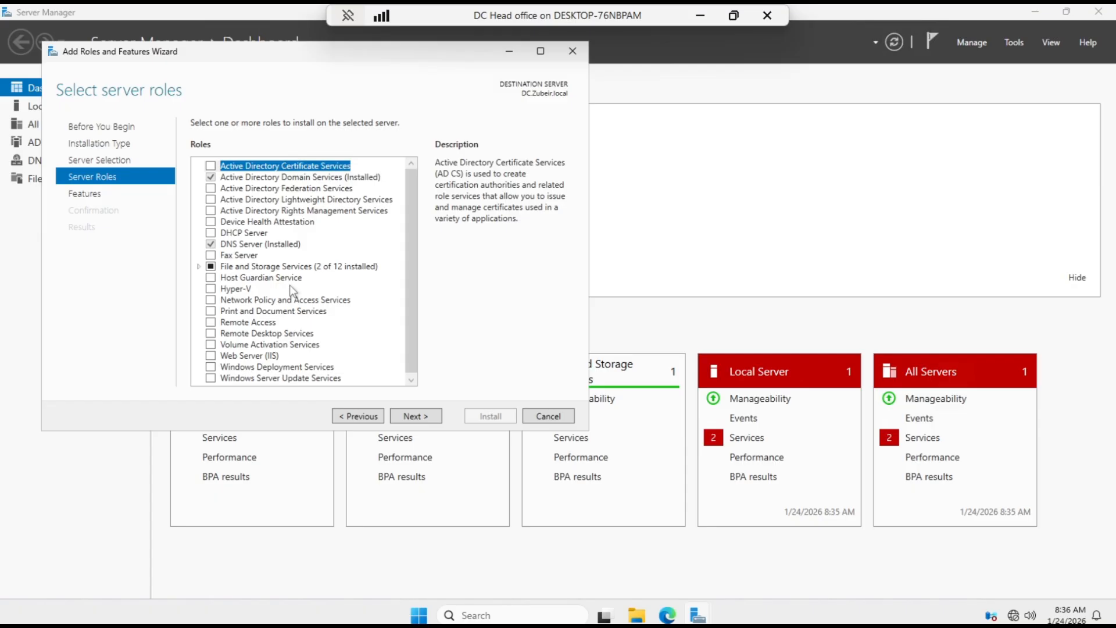
- Select the DHCP Server role and add its required DHCP Server Tools with management tools included
{"action": "left_click", "coordinate": [213, 234]}
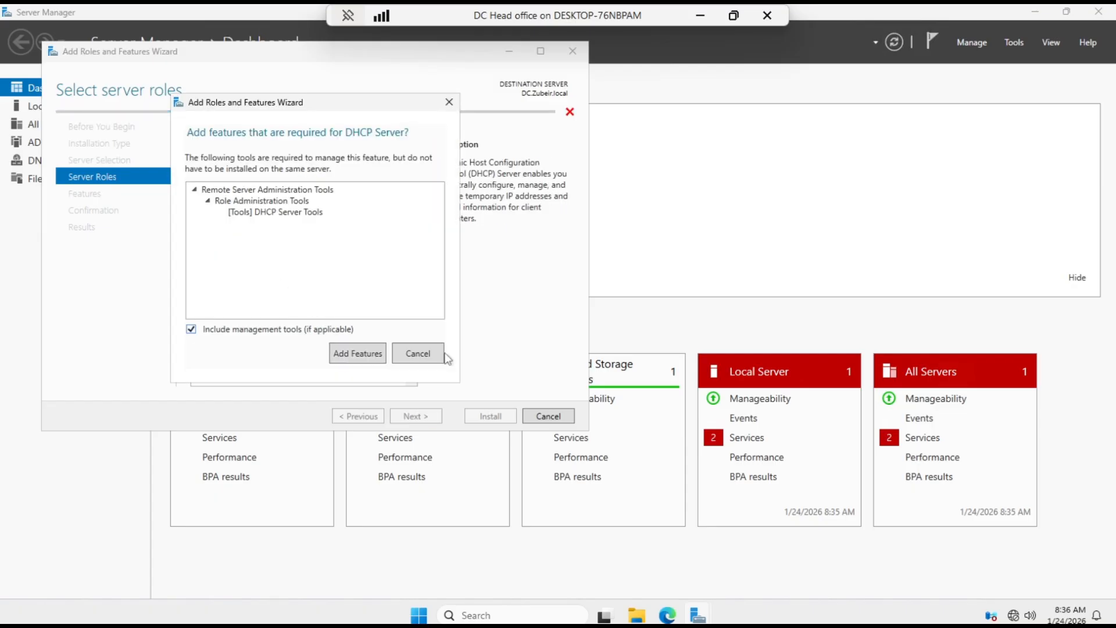
{"action": "left_click", "coordinate": [434, 355]}
{"action": "left_click", "coordinate": [212, 233]}
{"action": "left_click", "coordinate": [357, 353]}
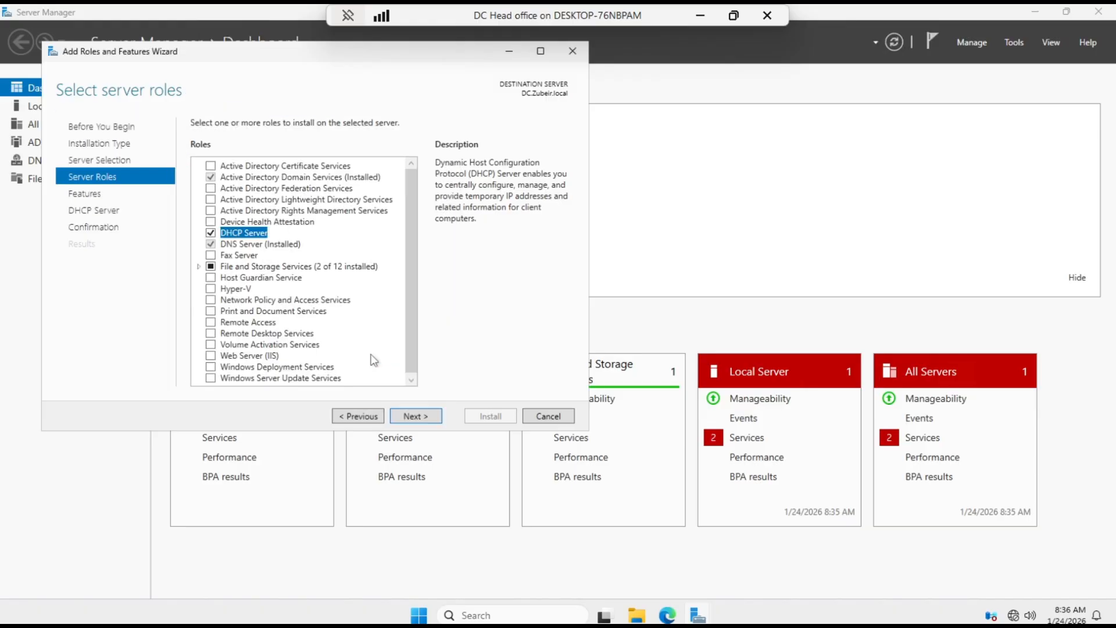
- Install the DHCP Server role with no additional features, and close the wizard once the installation ends
{"action": "left_click", "coordinate": [424, 417]}
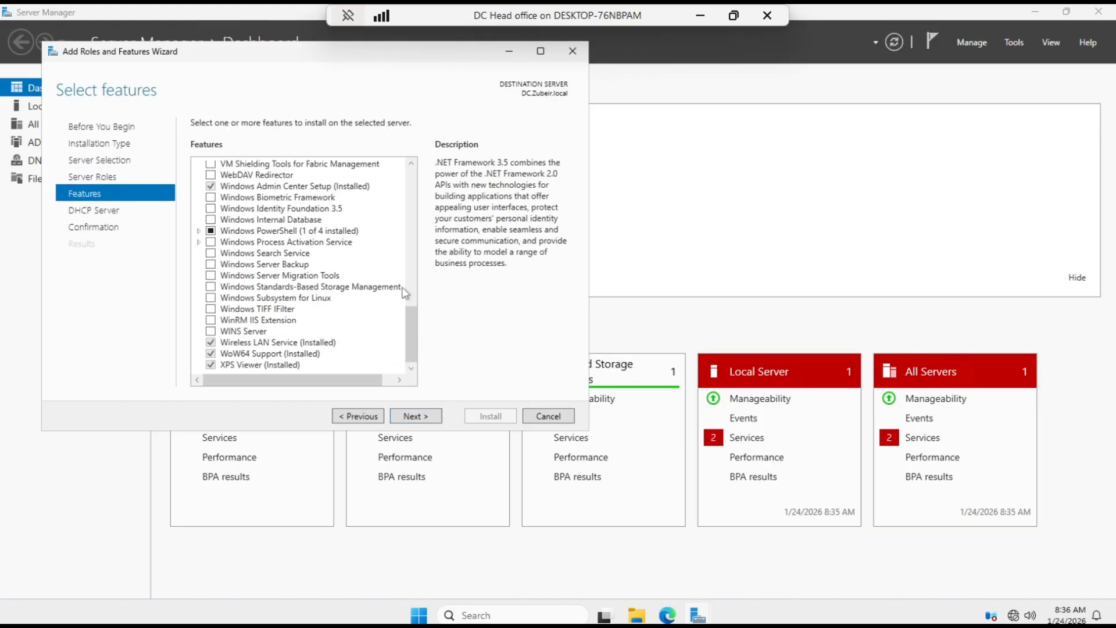
{"action": "left_click", "coordinate": [416, 416]}
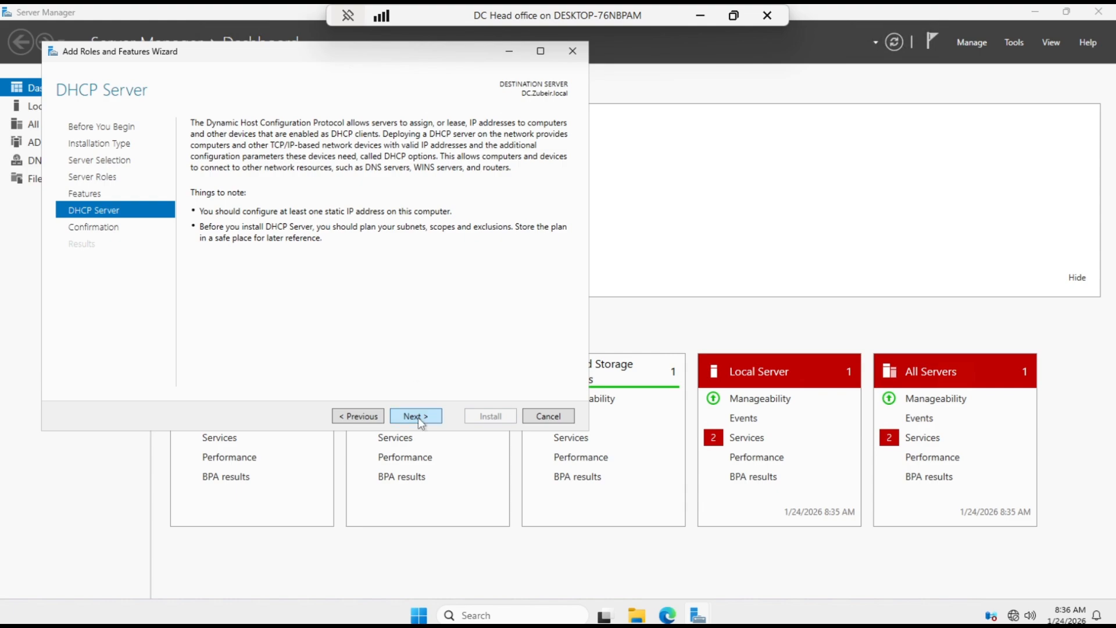
{"action": "left_click", "coordinate": [417, 417]}
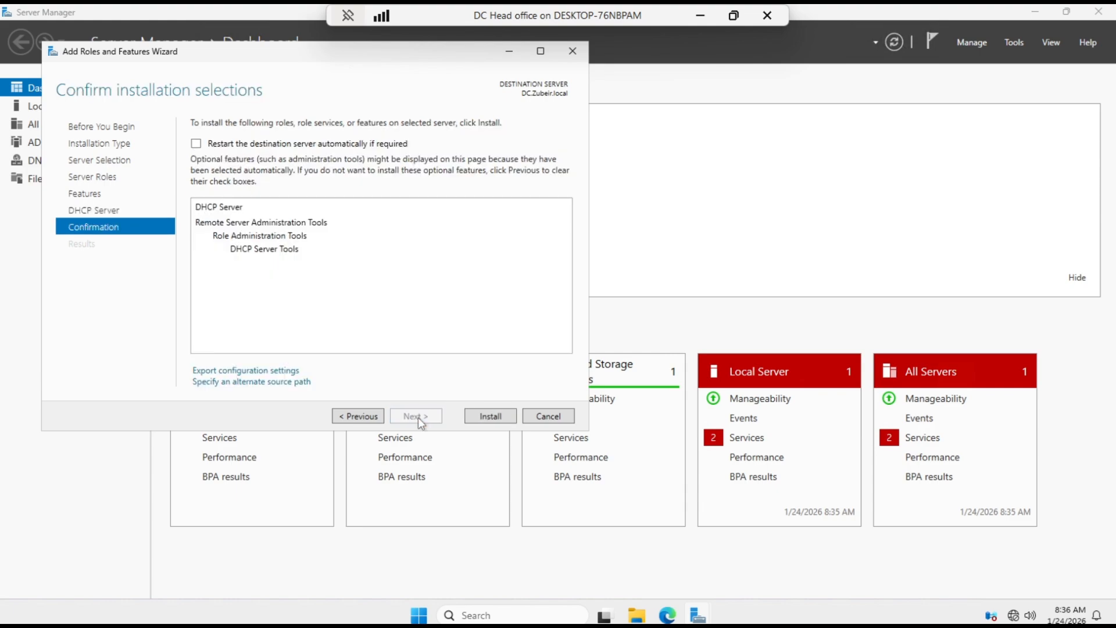
{"action": "left_click", "coordinate": [488, 416]}
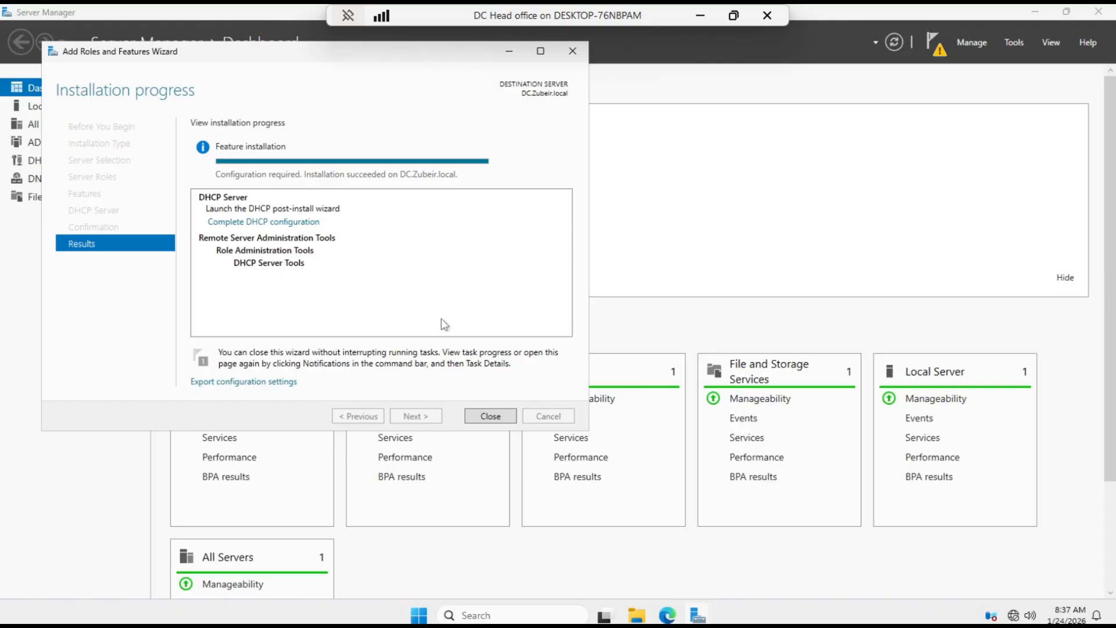
{"action": "left_click", "coordinate": [488, 416]}
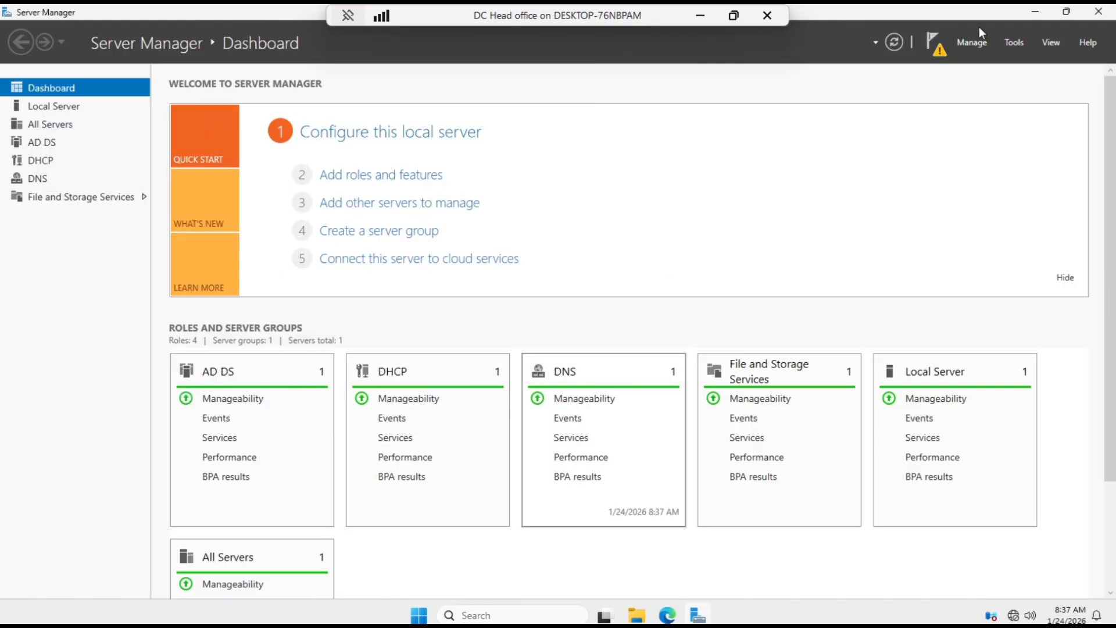
- Run the DHCP post-install configuration using the prefilled domain administrator credentials for authorization, and close its wizard
{"action": "left_click", "coordinate": [940, 47]}
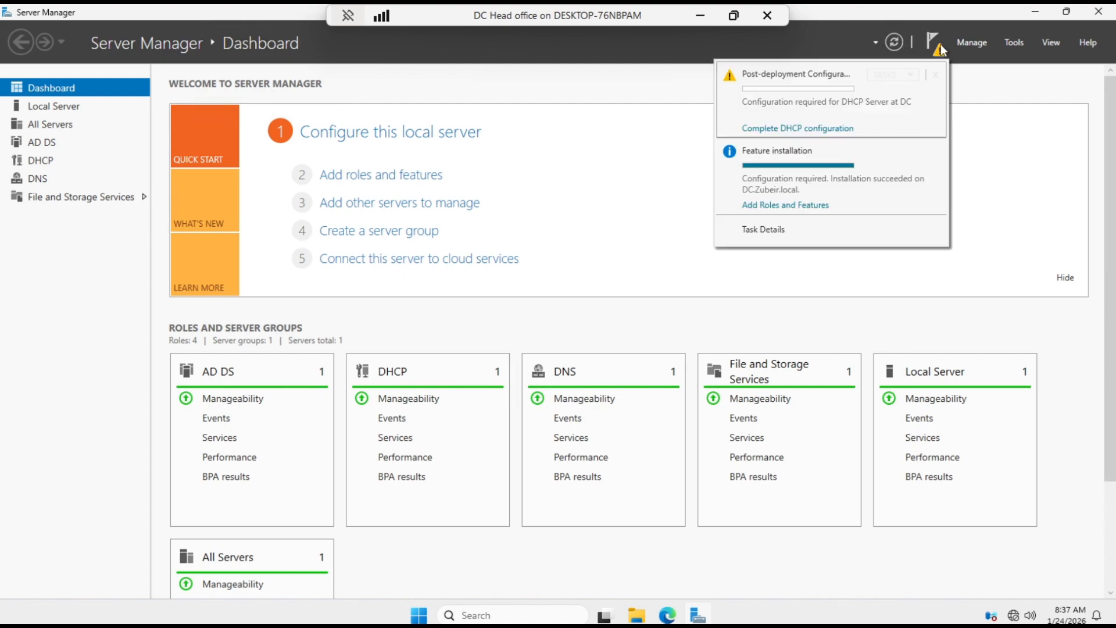
{"action": "left_click", "coordinate": [797, 129]}
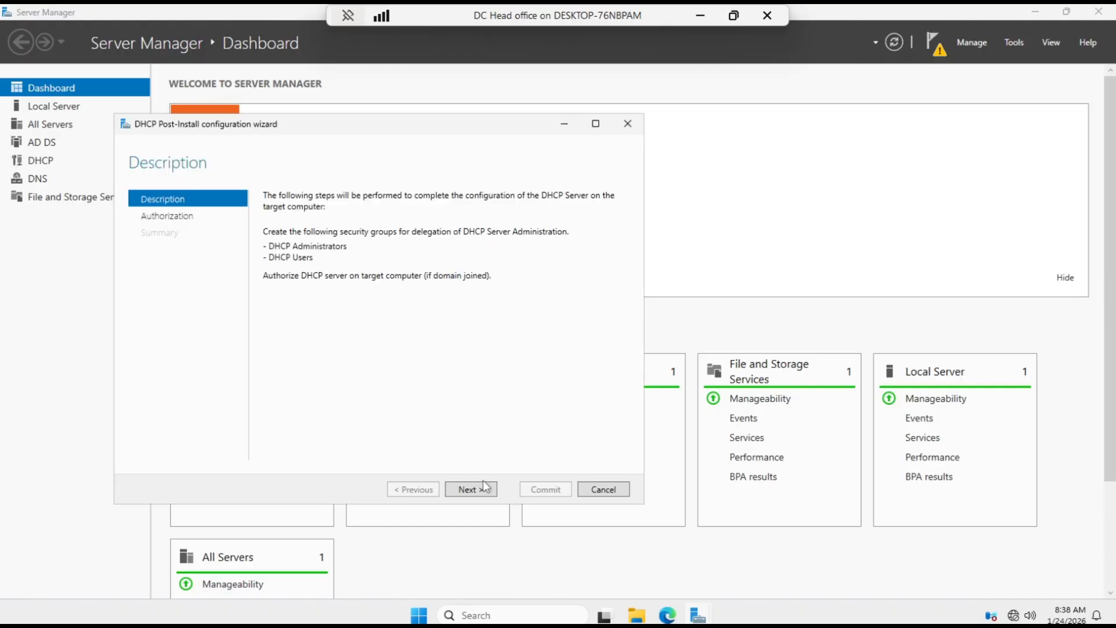
{"action": "left_click", "coordinate": [478, 487]}
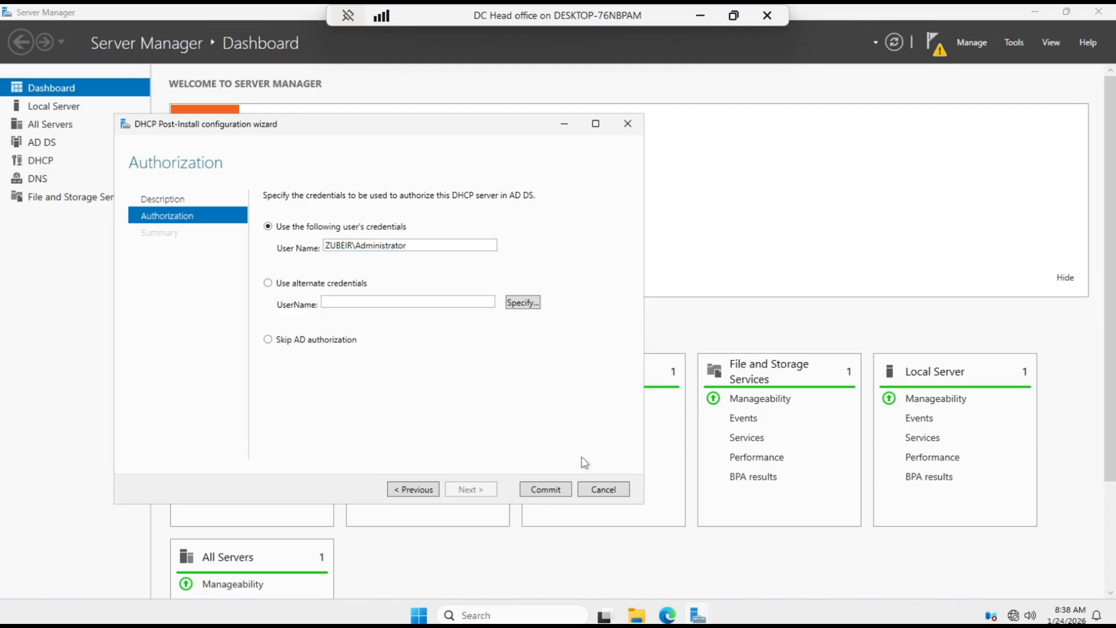
{"action": "left_click", "coordinate": [546, 489]}
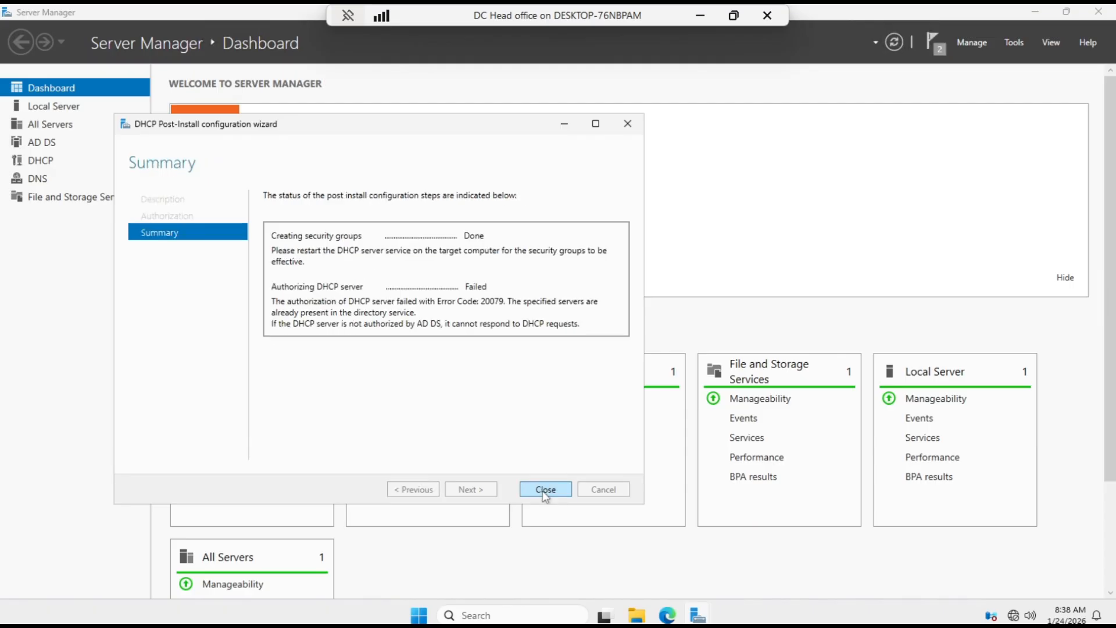
{"action": "left_click", "coordinate": [544, 490]}
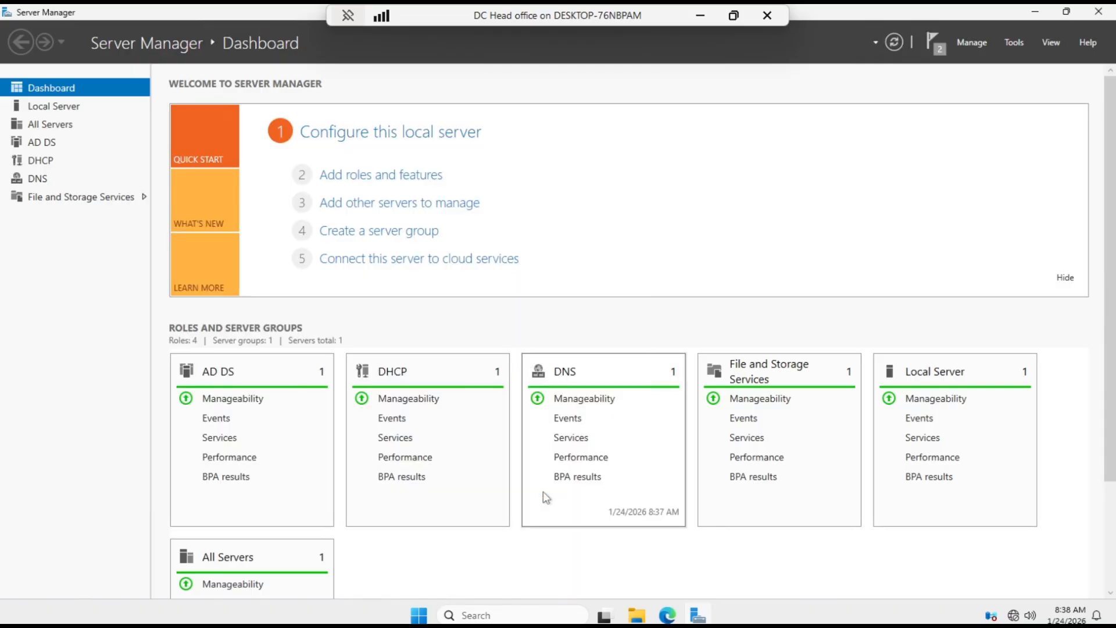
- Open the DHCP console maximized, expand the server's IPv4 node and widen the tree pane to examine the existing scope
{"action": "left_click", "coordinate": [1005, 46]}
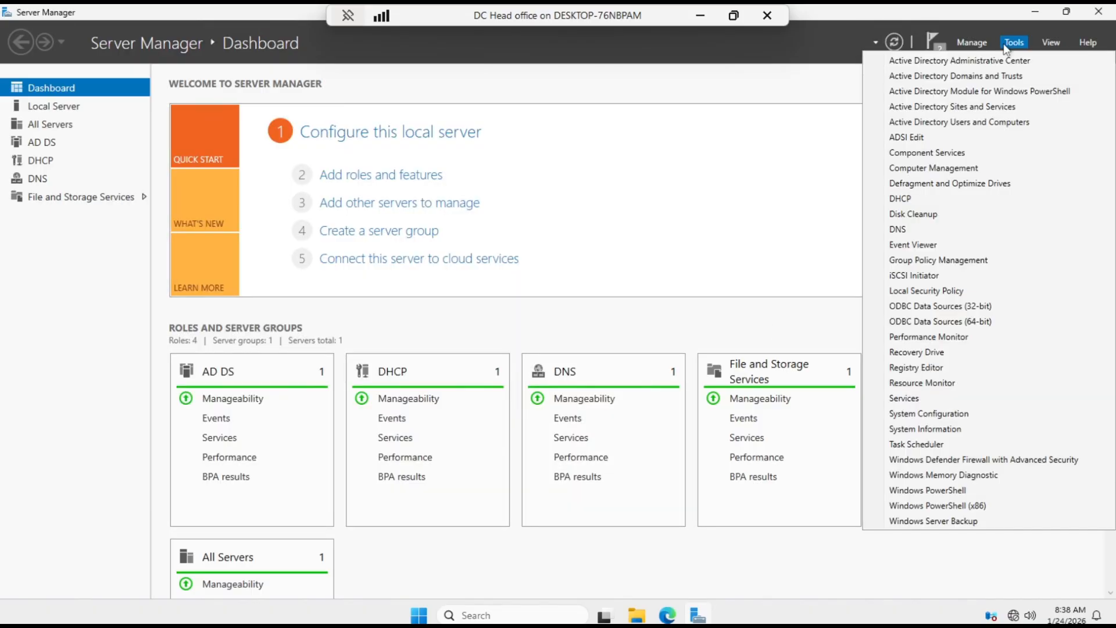
{"action": "left_click", "coordinate": [903, 201]}
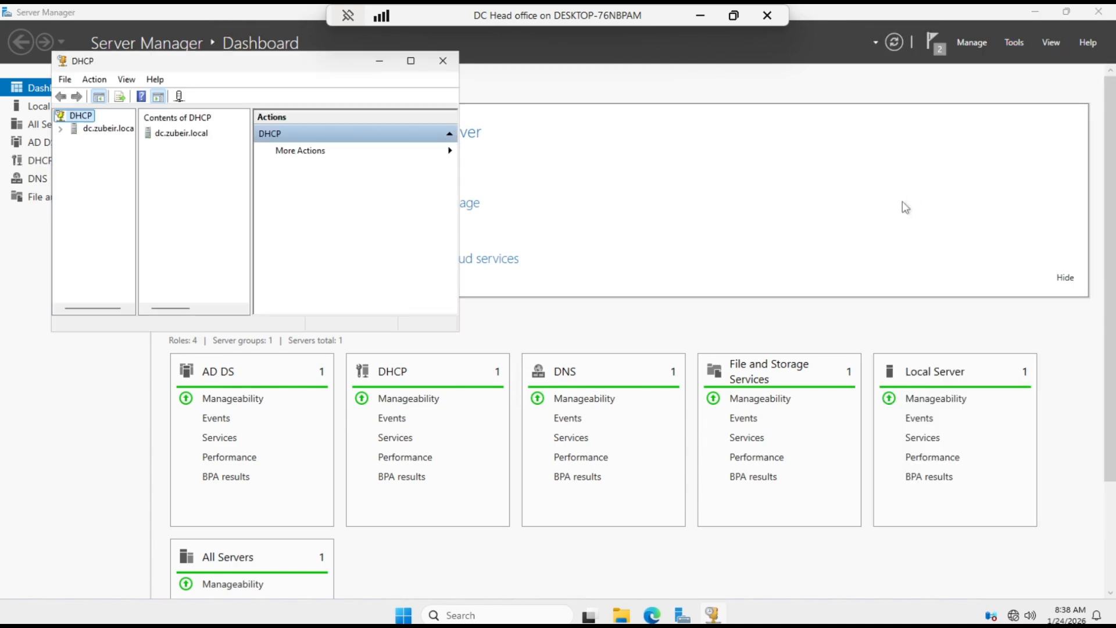
{"action": "left_click", "coordinate": [411, 61]}
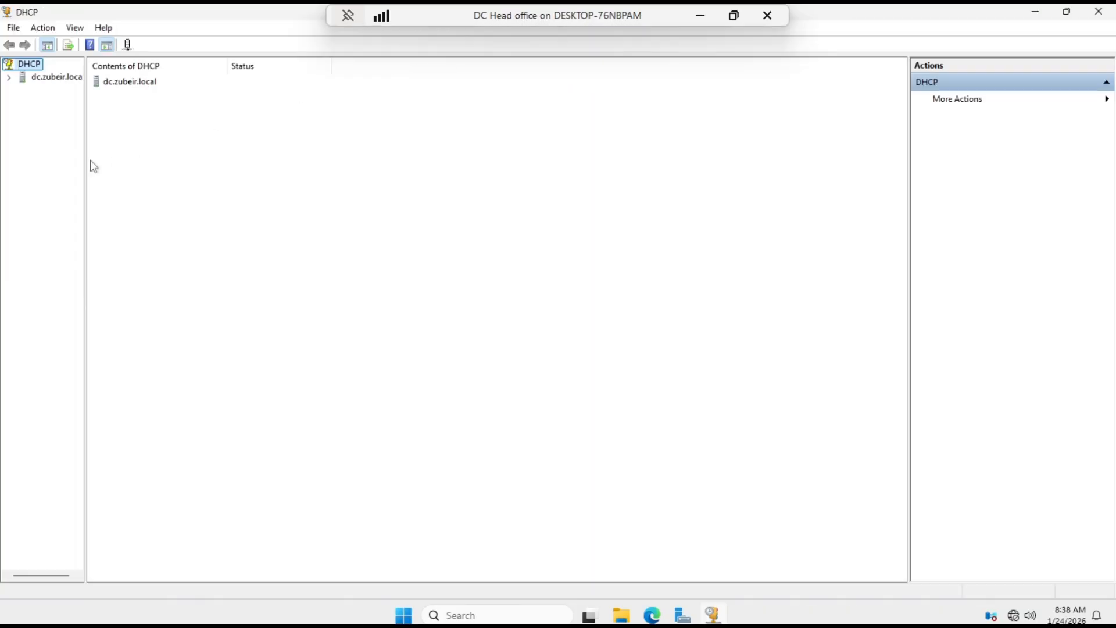
{"action": "left_click", "coordinate": [9, 80]}
{"action": "left_click", "coordinate": [22, 90]}
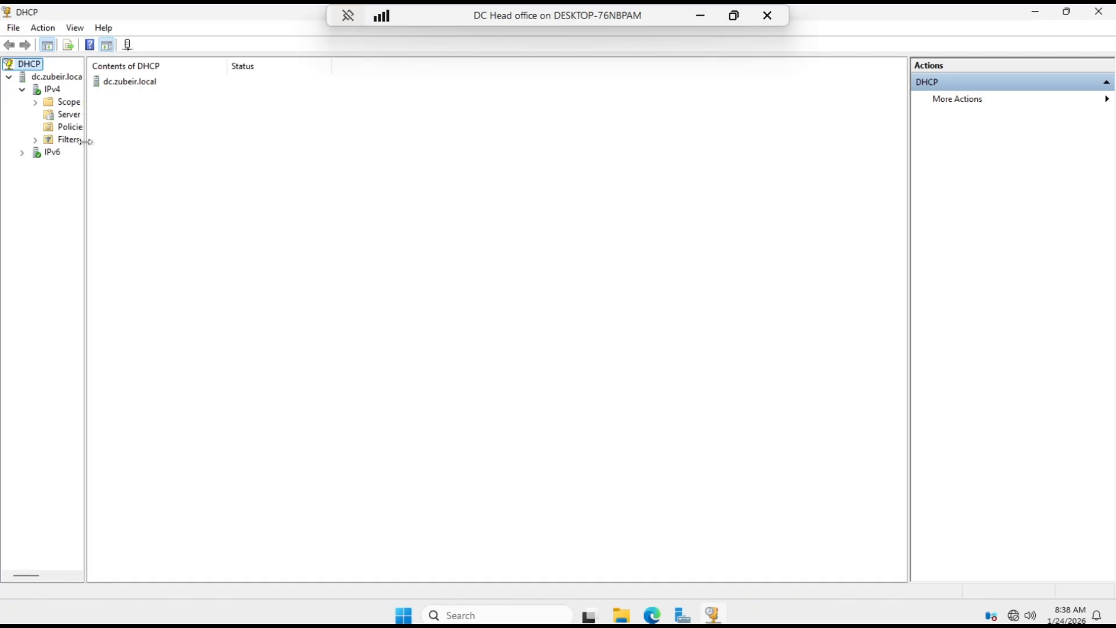
{"action": "left_click_drag", "start_coordinate": [85, 140], "coordinate": [319, 139]}
{"action": "double_click", "coordinate": [59, 103]}
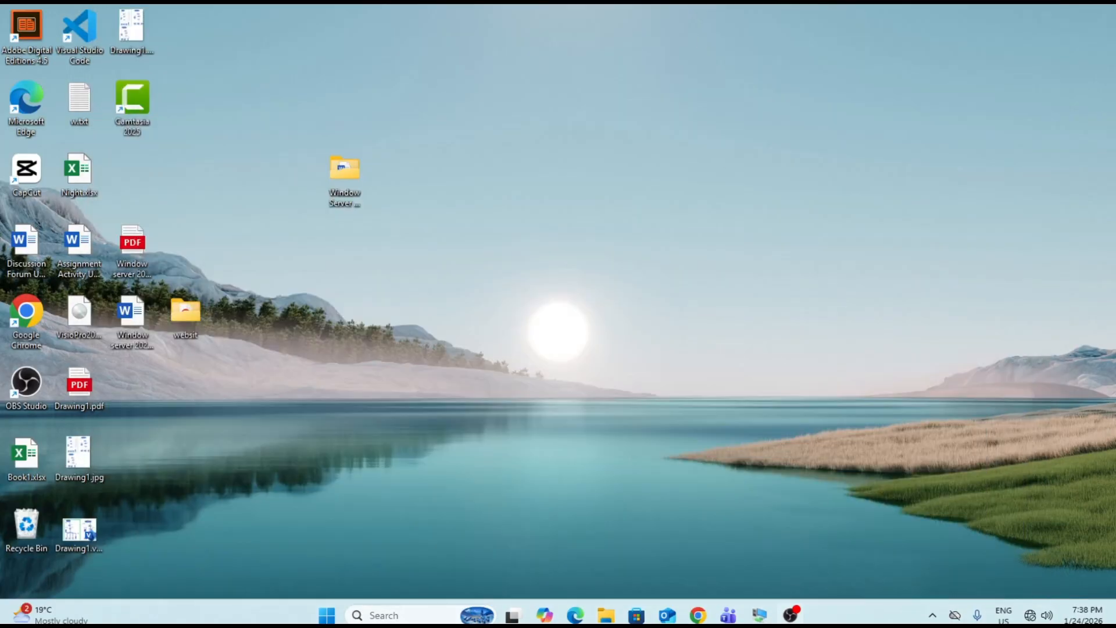
{"action": "left_click", "coordinate": [791, 615]}
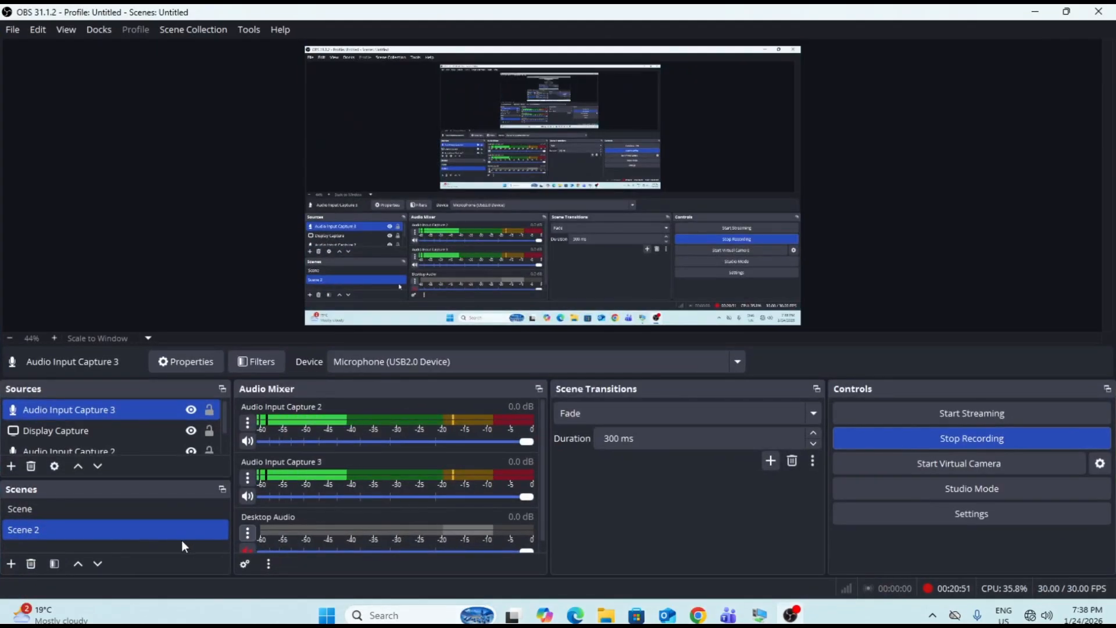